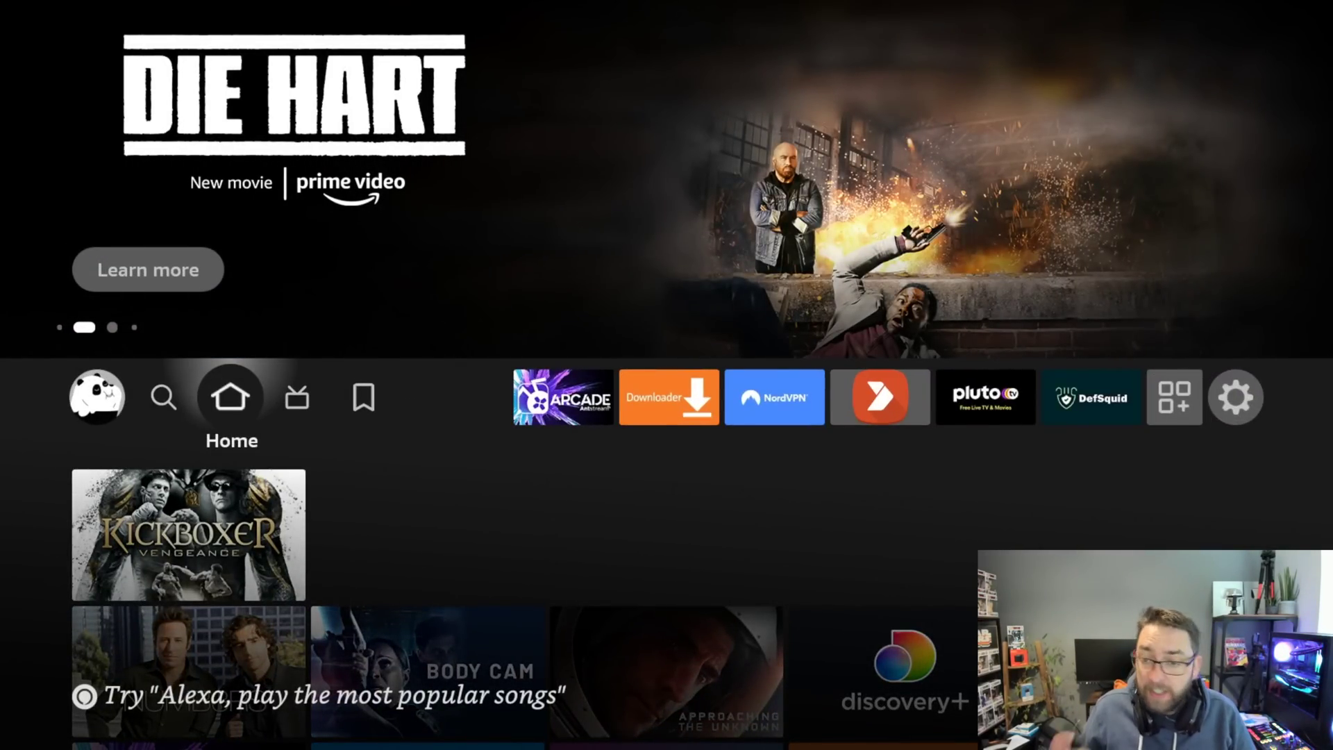
- Run Check for Updates under My Fire TV > About, confirm Fire OS 7.6.2.4 is current, and return Home
key(Right)
key(Right)
key(Right)
key(Right)
key(Right)
key(Right)
key(Right)
key(Right)
key(Right)
key(Right)
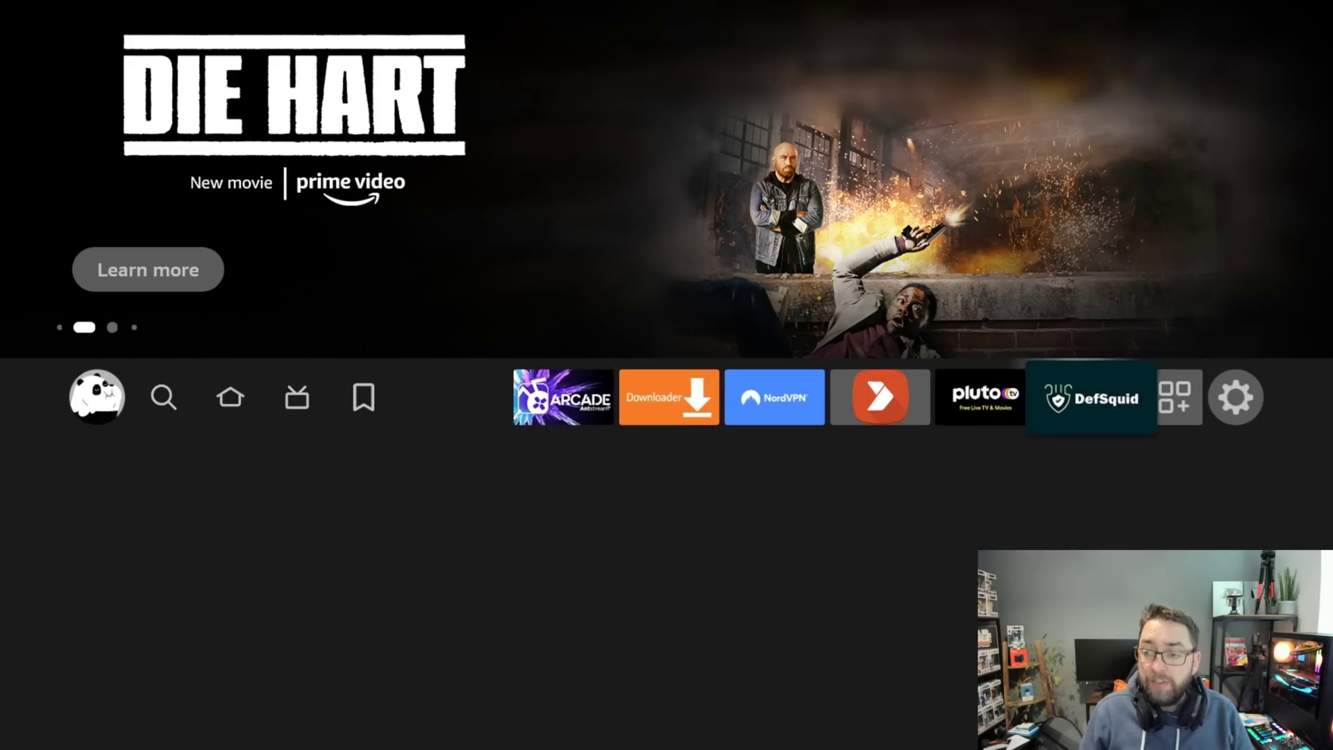
key(Down)
key(Down)
key(Down)
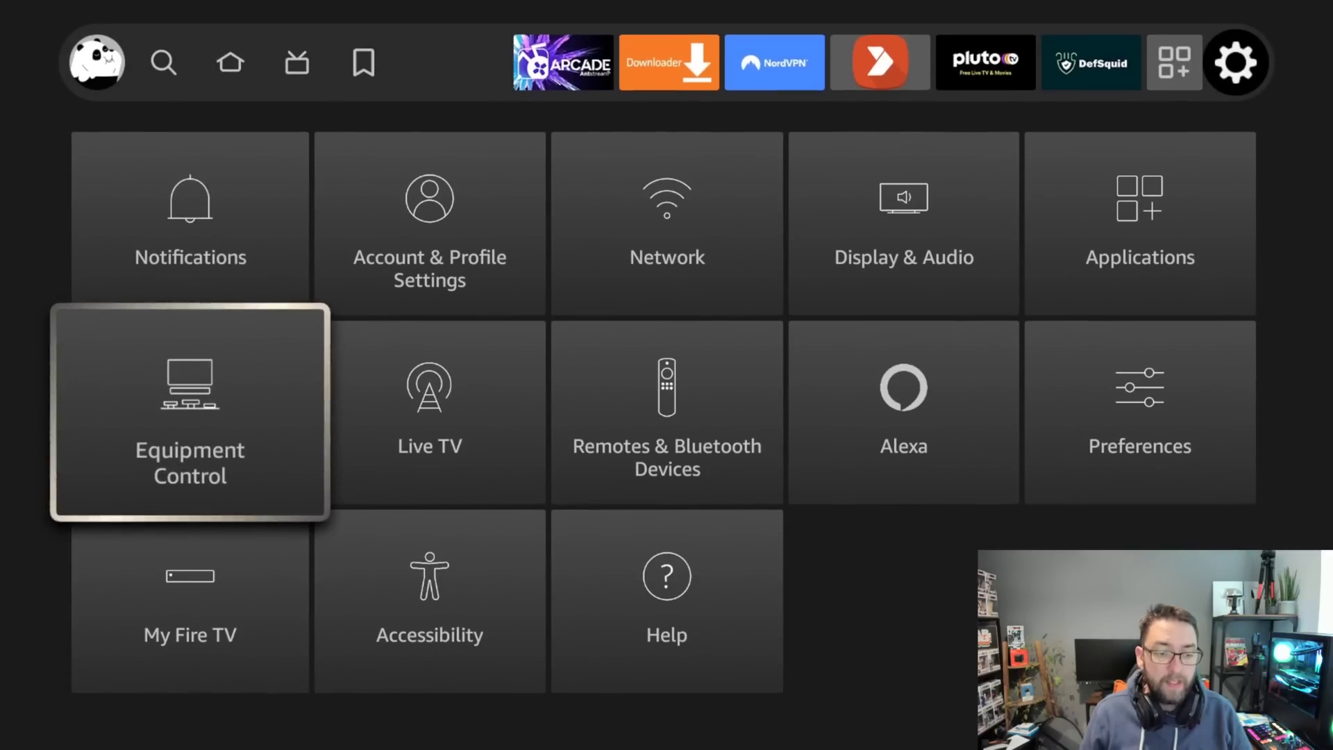
key(Return)
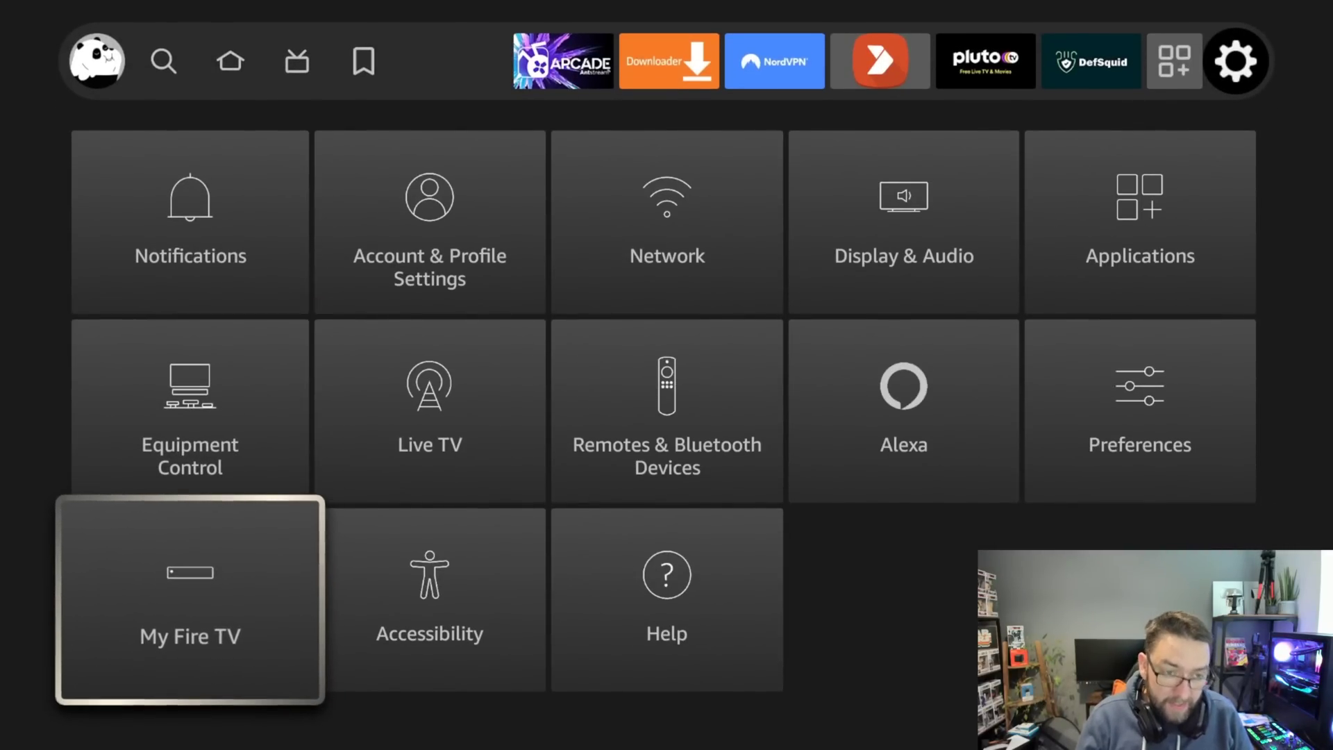
key(Return)
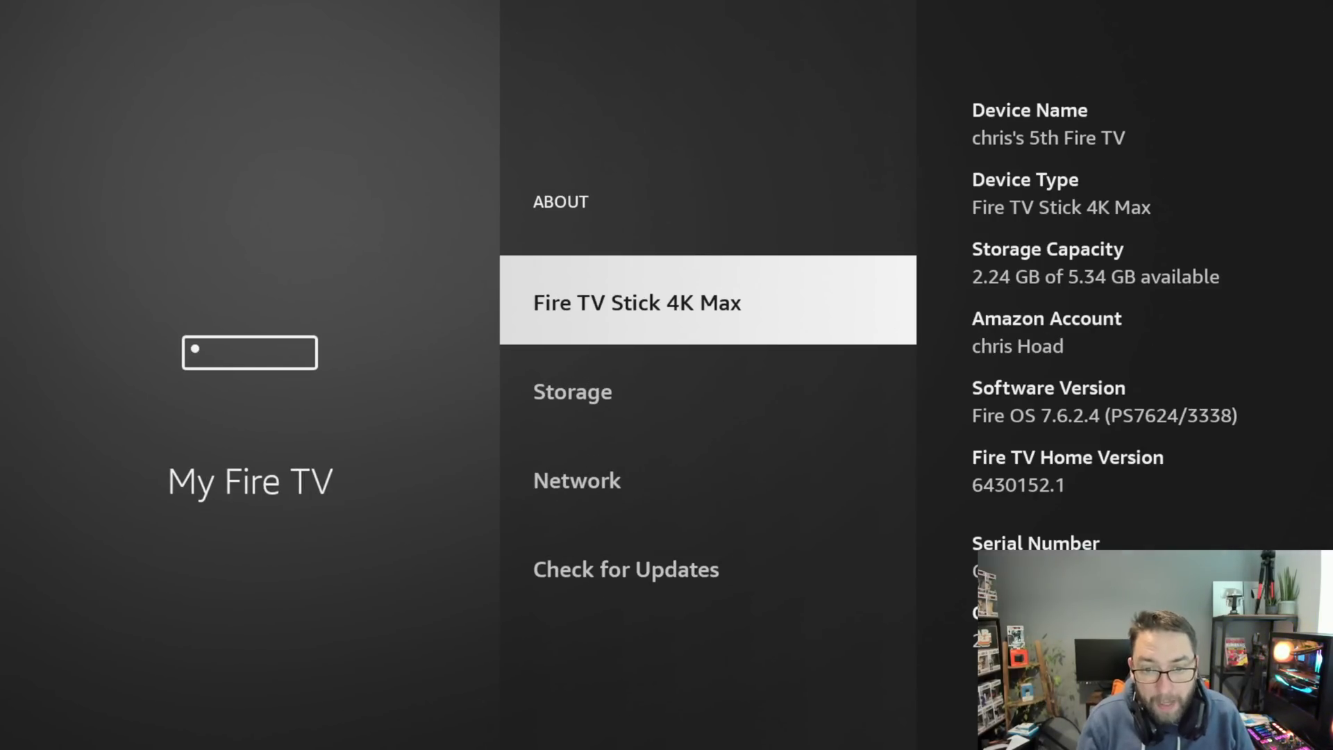
key(Down)
key(Down)
key(Down)
key(Return)
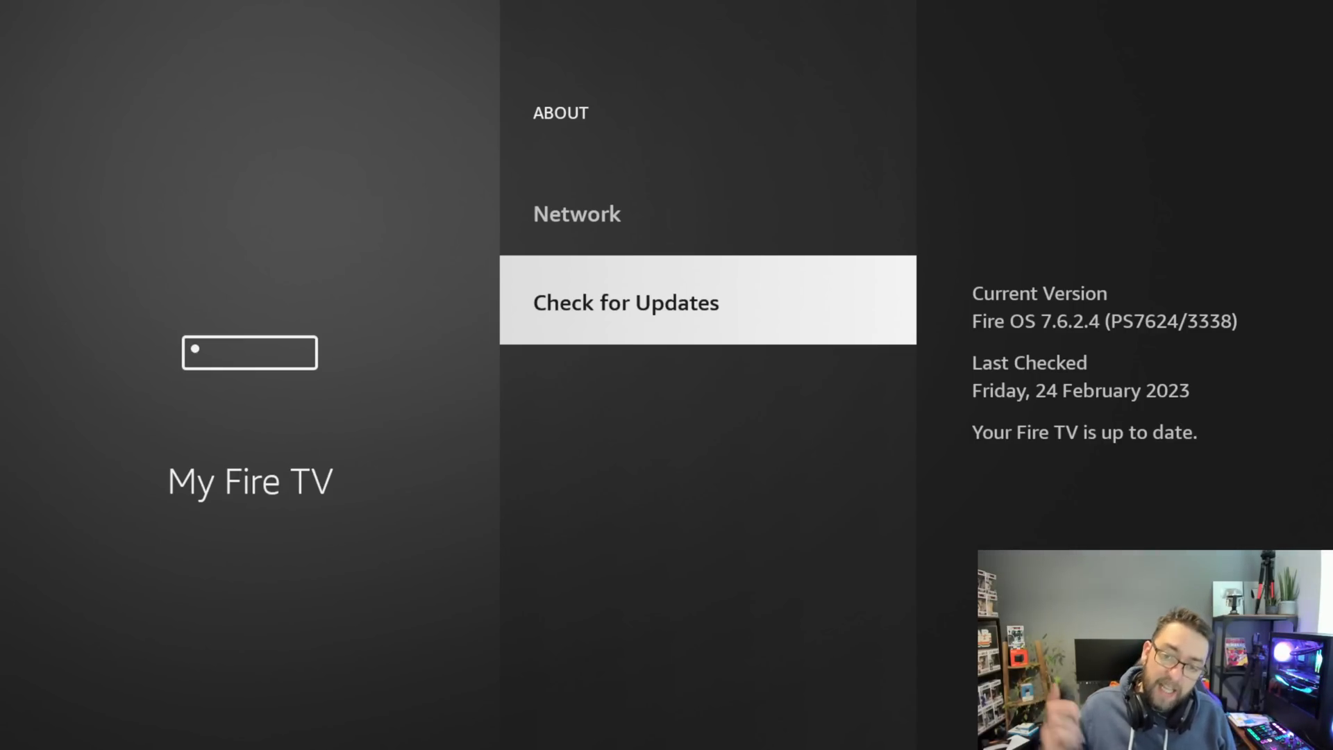
key(Home)
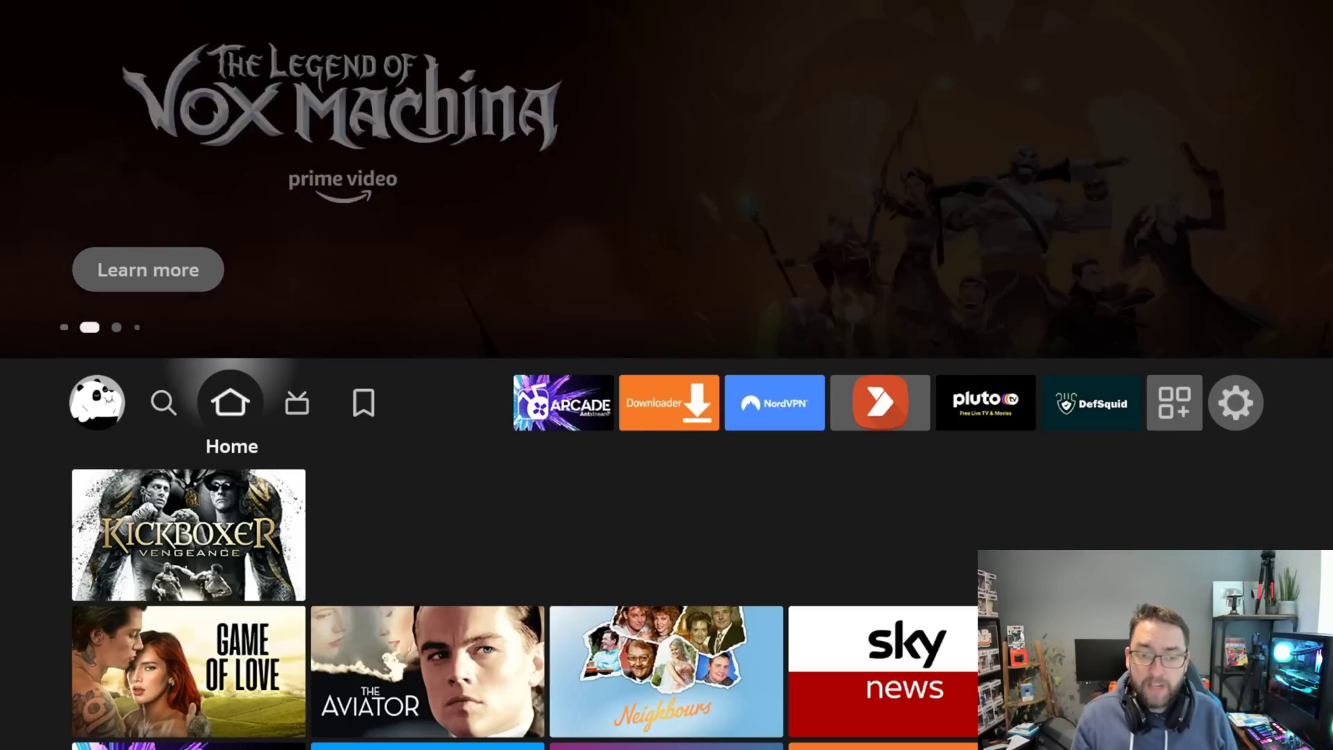
- Open Display & Audio > Audio > Advanced Audio and switch Volume Leveller on
key(Right)
key(Right)
key(Right)
key(Right)
key(Right)
key(Right)
key(Right)
key(Right)
key(Right)
key(Right)
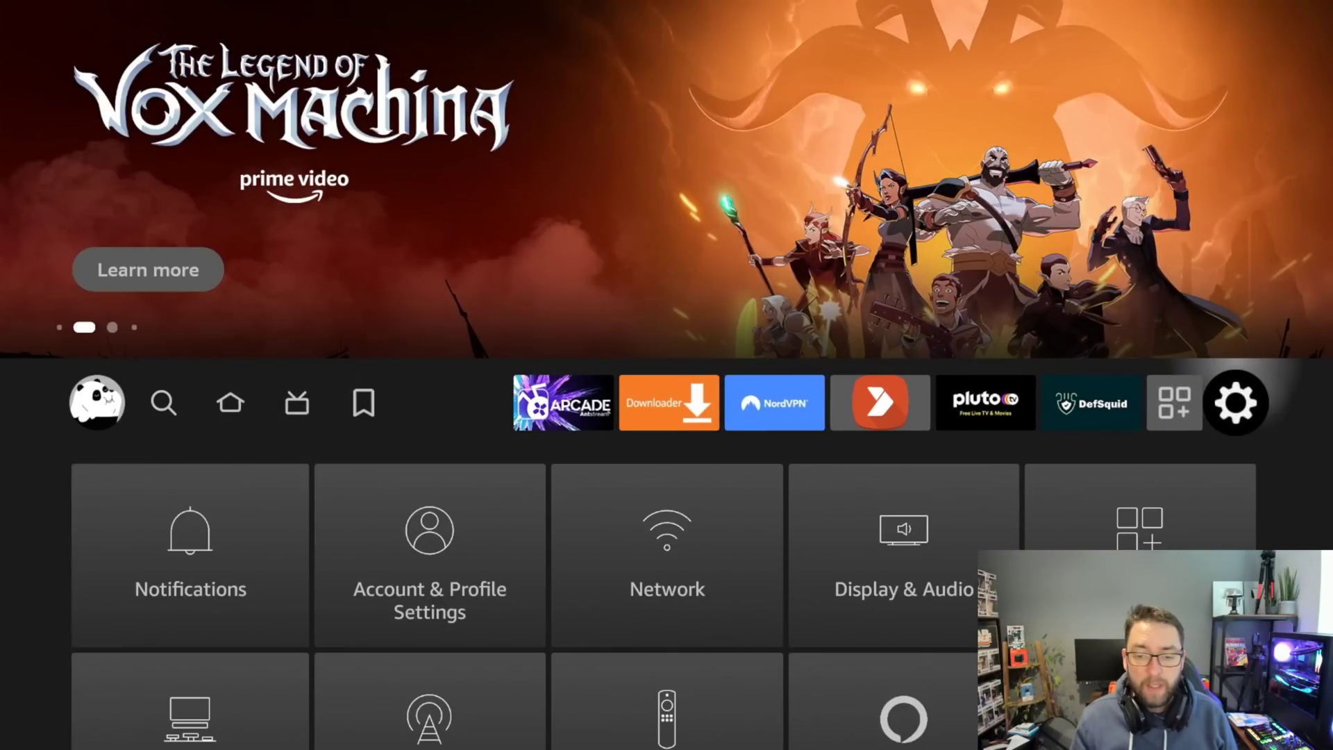
key(Down)
key(Right)
key(Right)
key(Right)
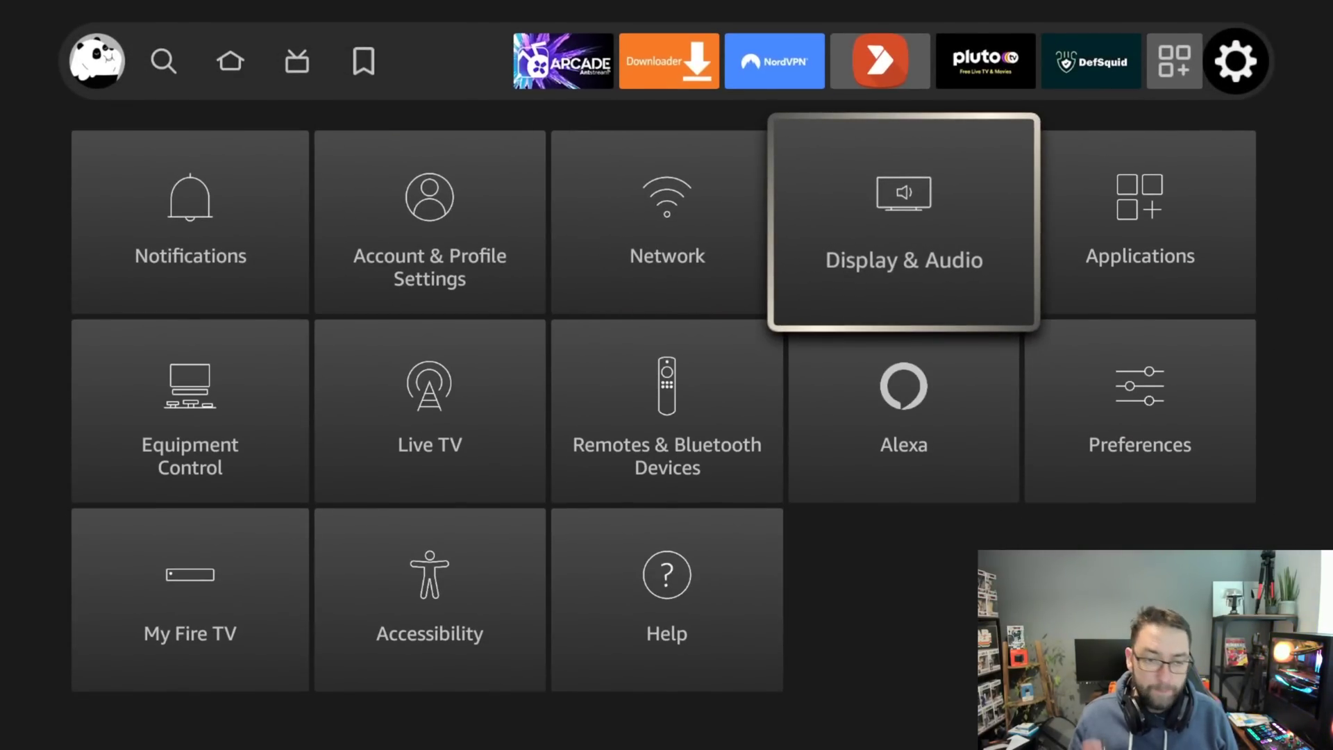
key(Return)
key(Down)
key(Down)
key(Down)
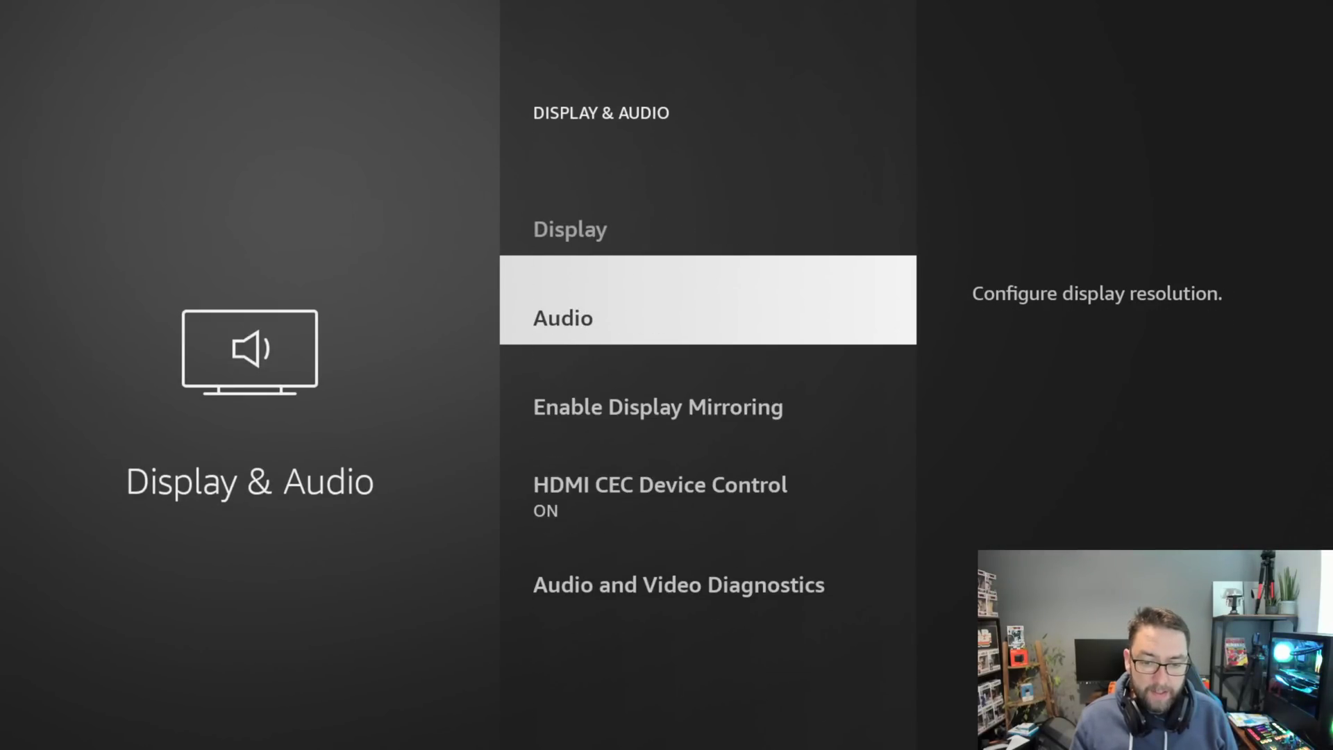
key(Return)
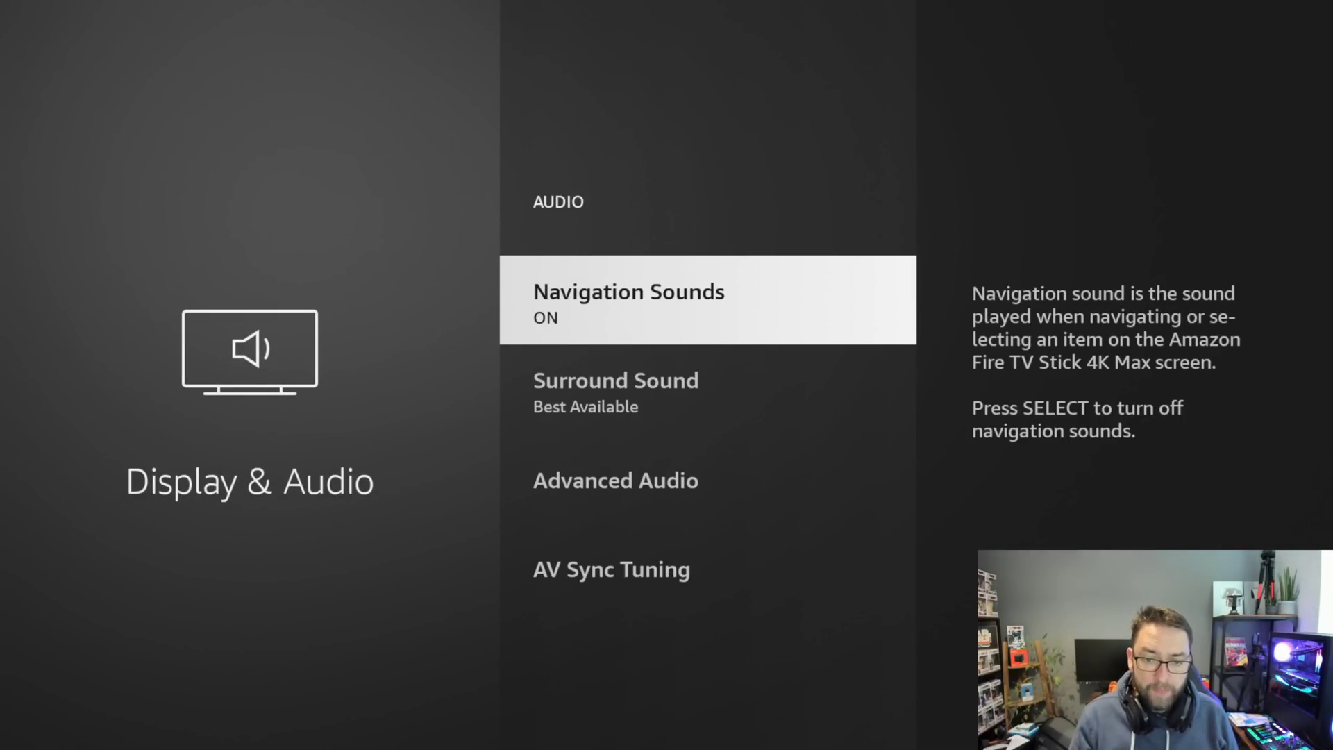
key(Down)
key(Down)
key(Return)
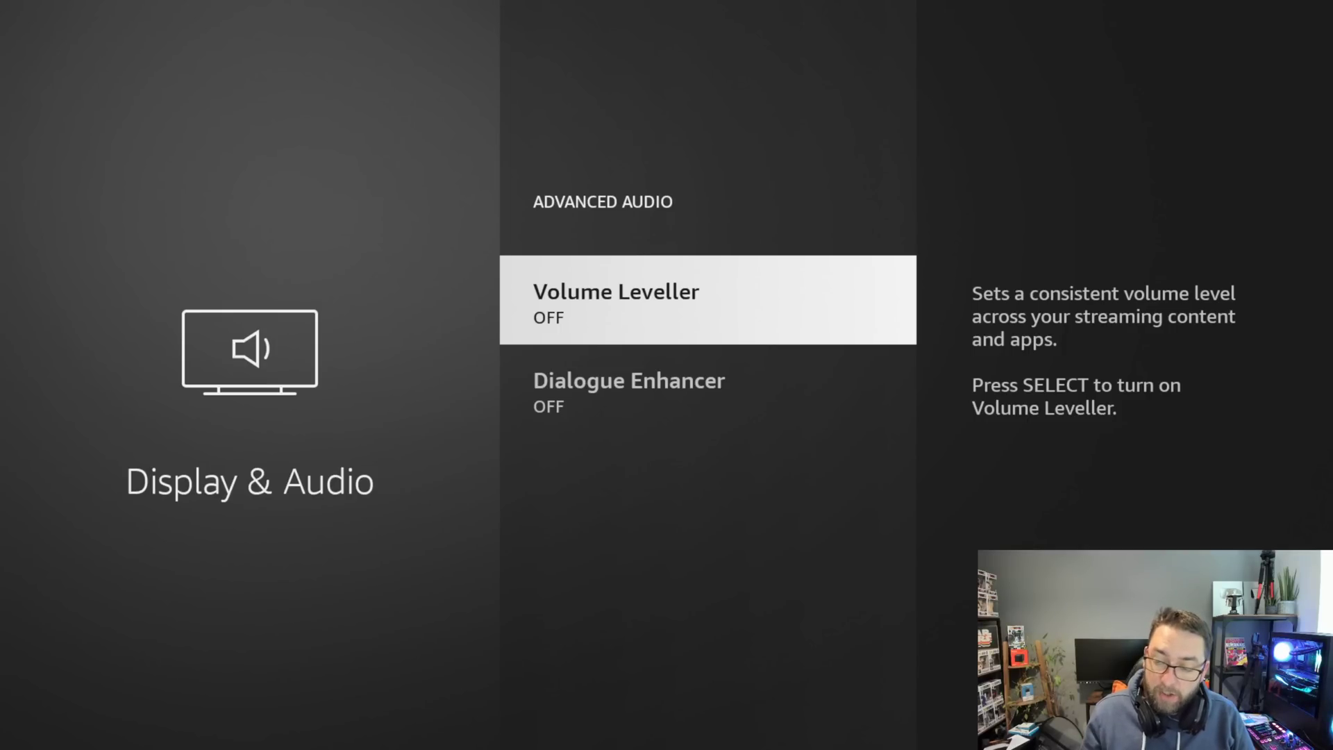
key(Return)
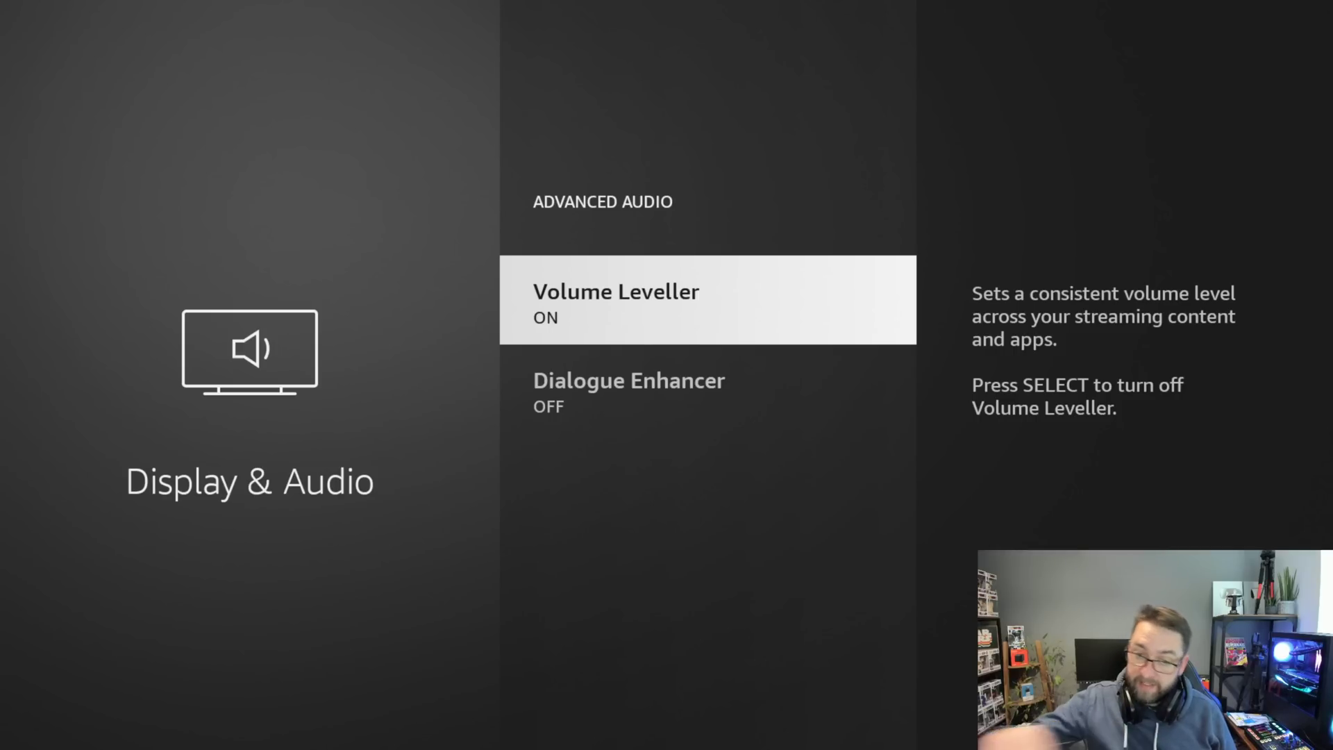
- Turn Dialogue Enhancer on alongside Volume Leveller, then back out to the Audio list
key(Down)
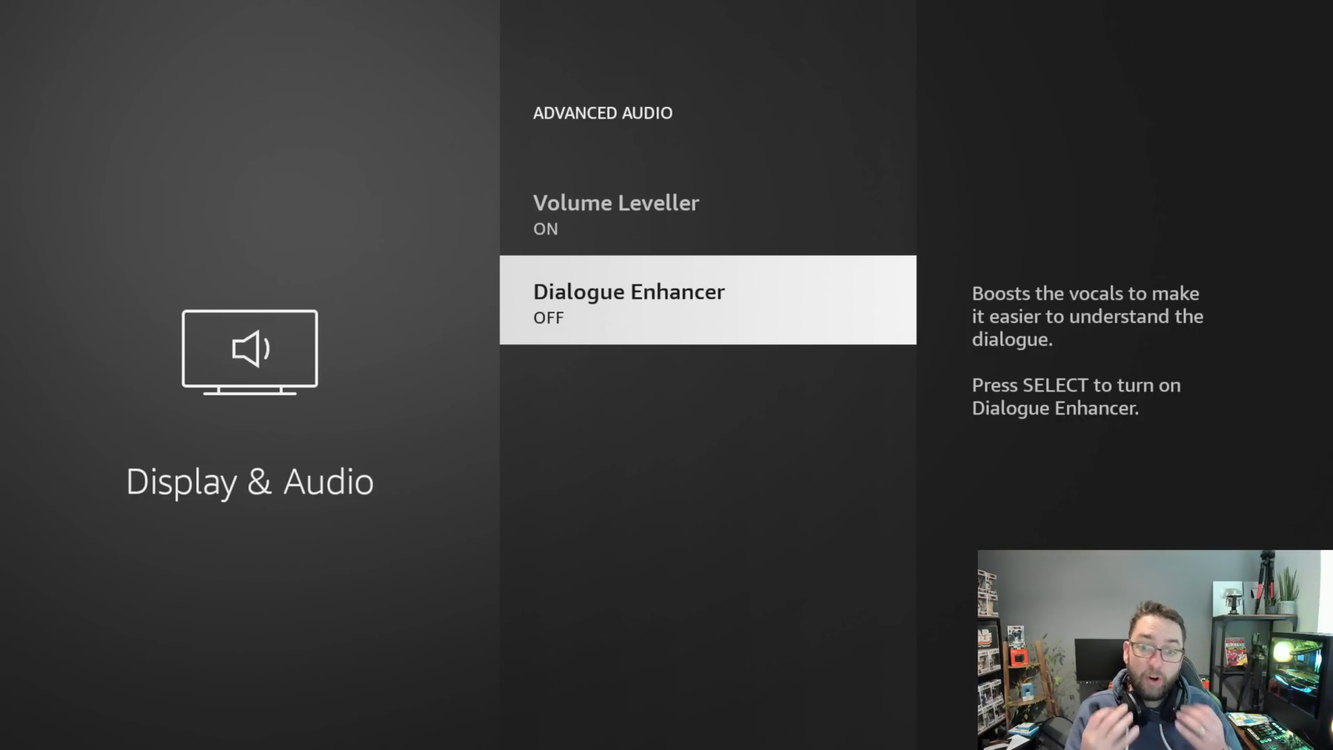
key(Return)
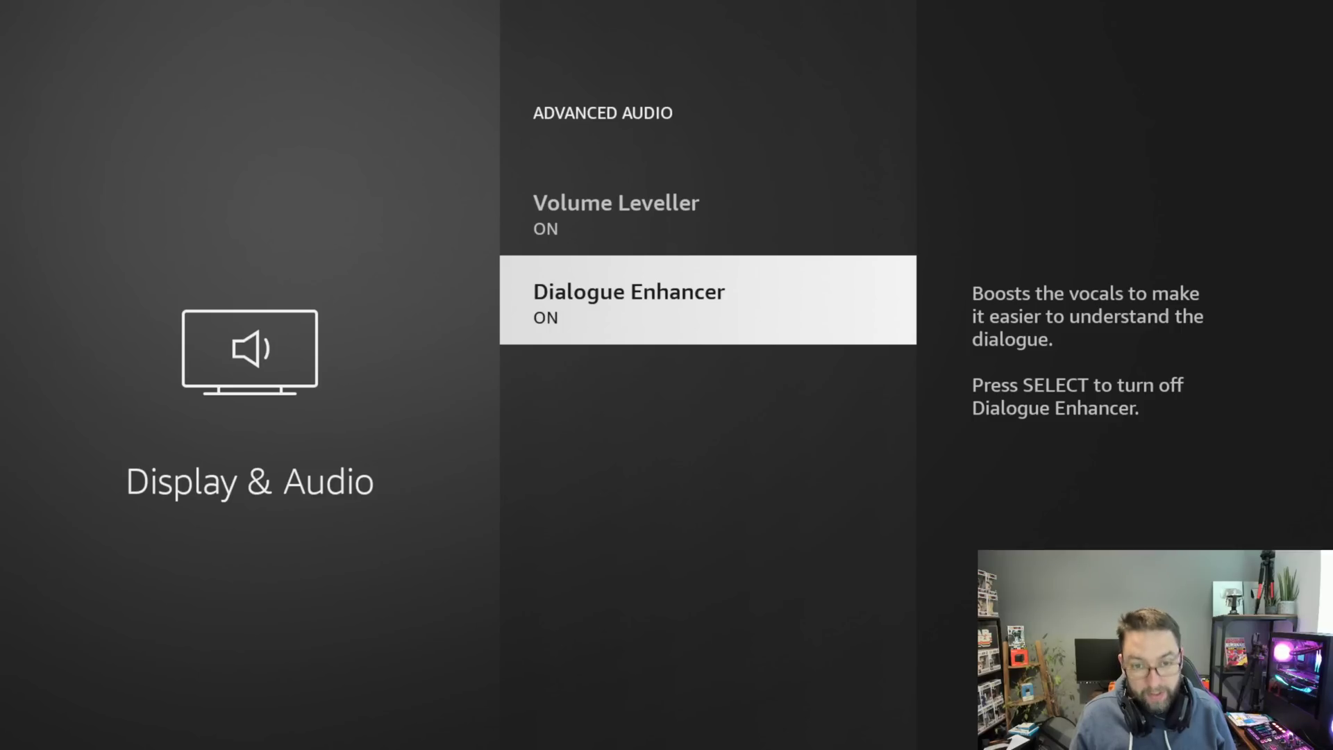
key(Escape)
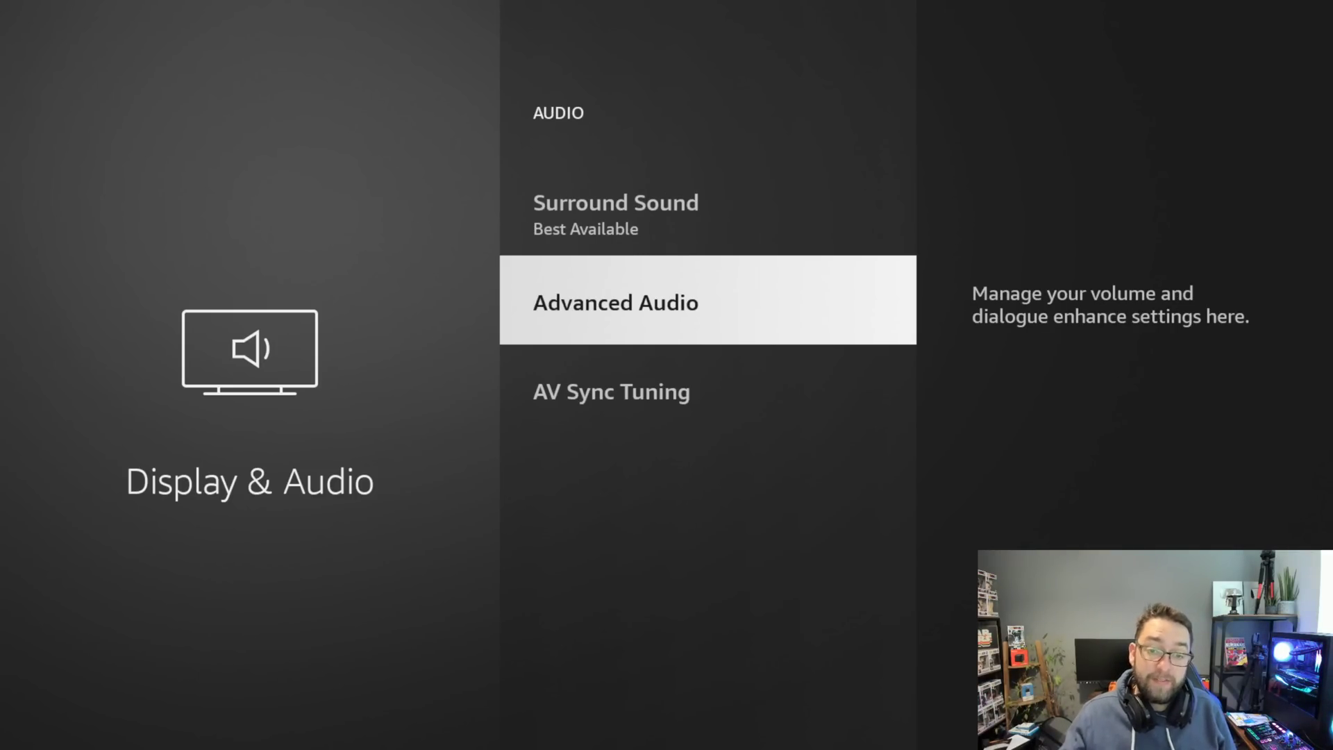
- From the Home screen, ask Alexa to show the Live TV panel
key(Home)
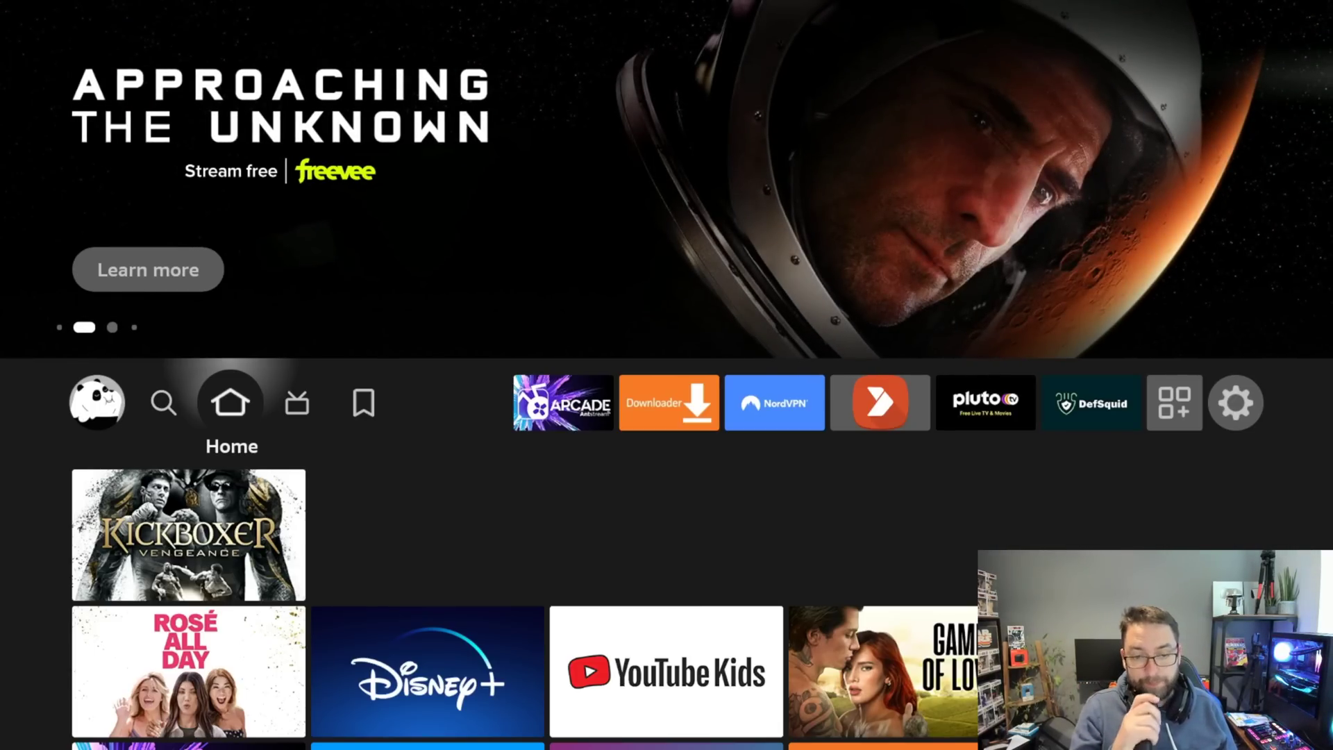
key(XF86Search)
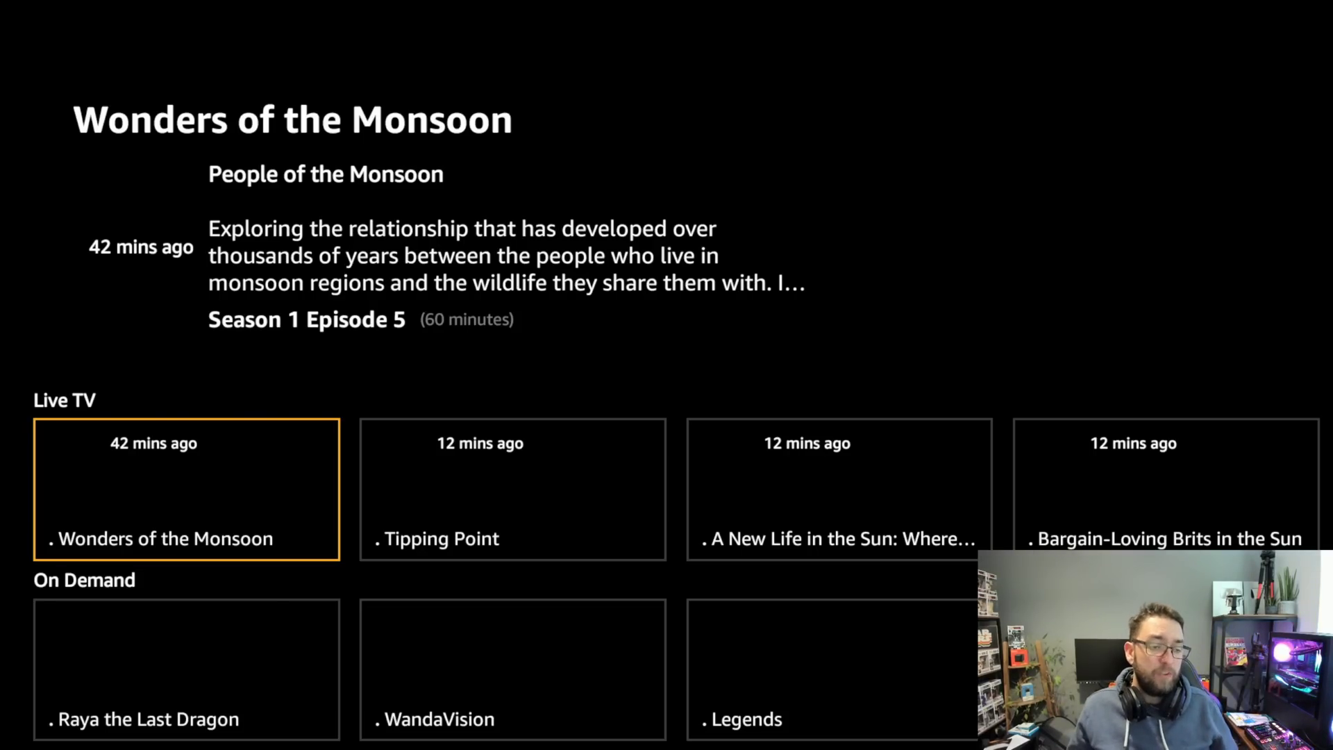
- Browse Live TV channels like Tipping Point, then On Demand titles Raya, WandaVision and Legends
key(Down)
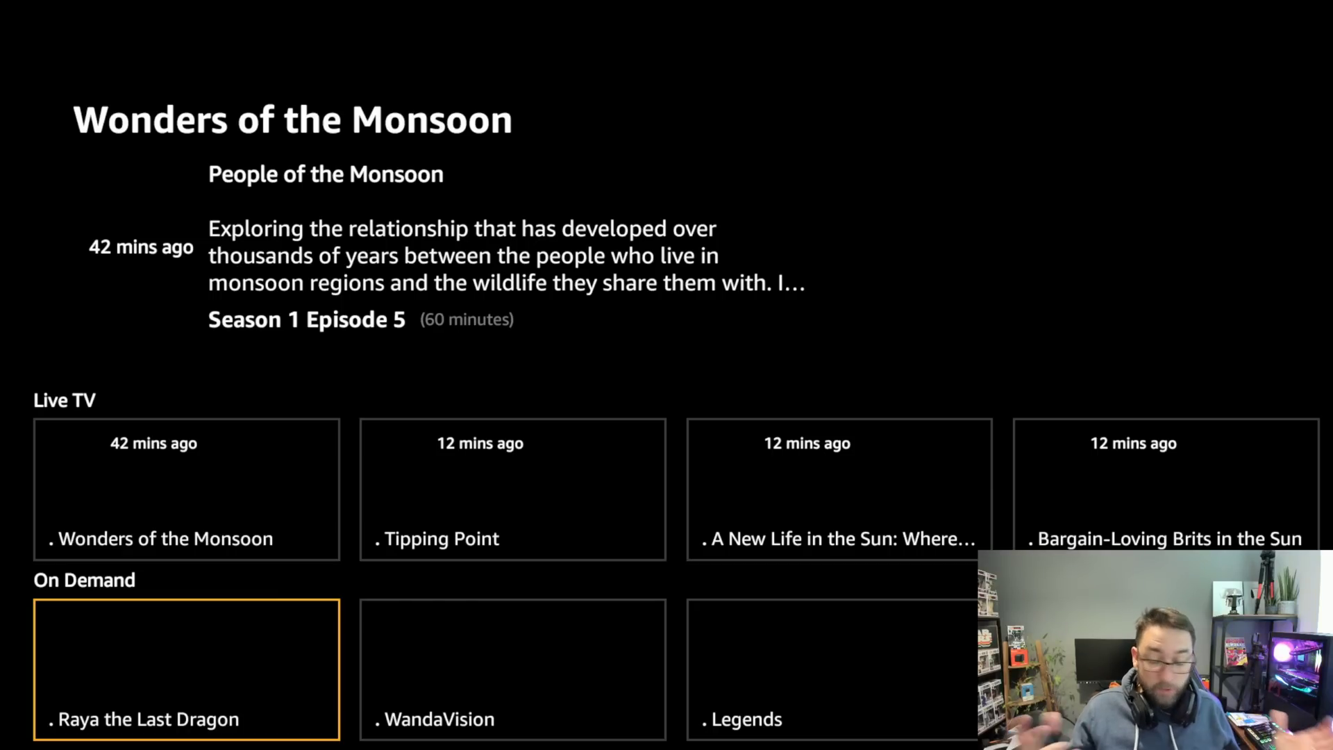
key(Up)
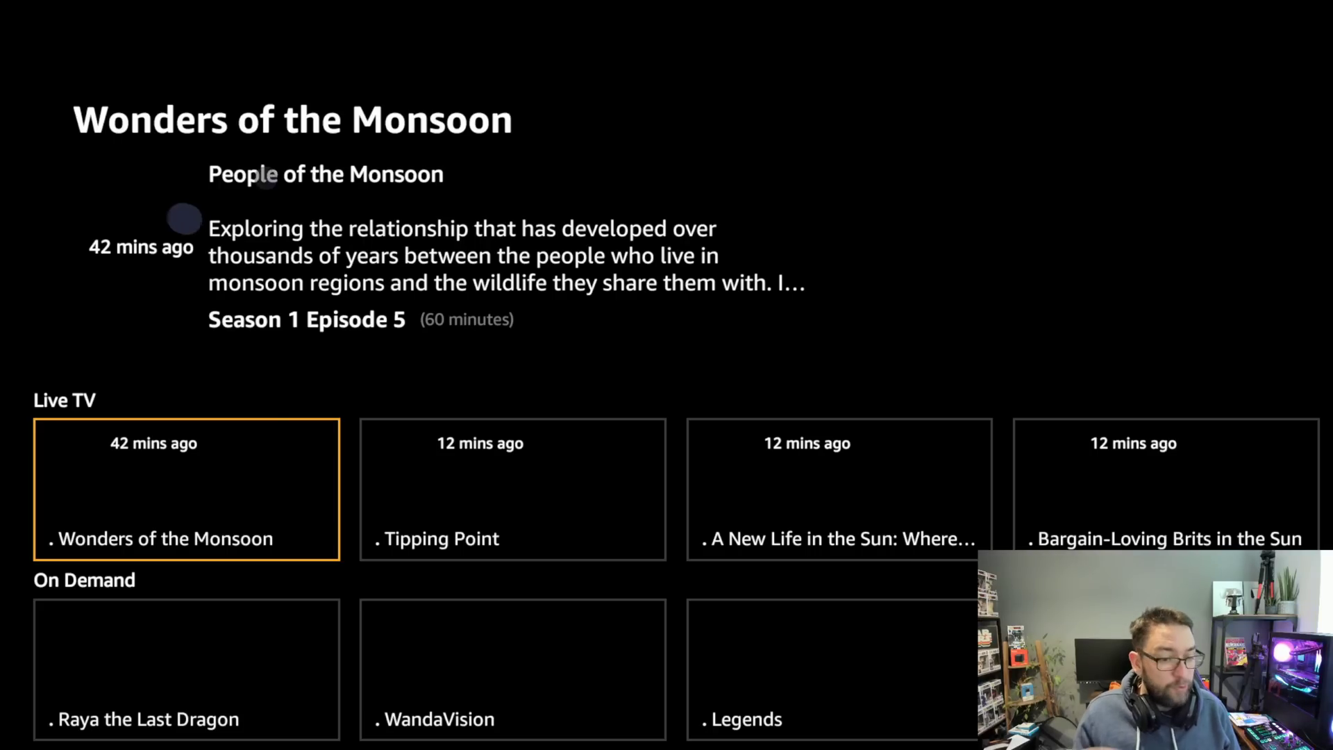
key(Right)
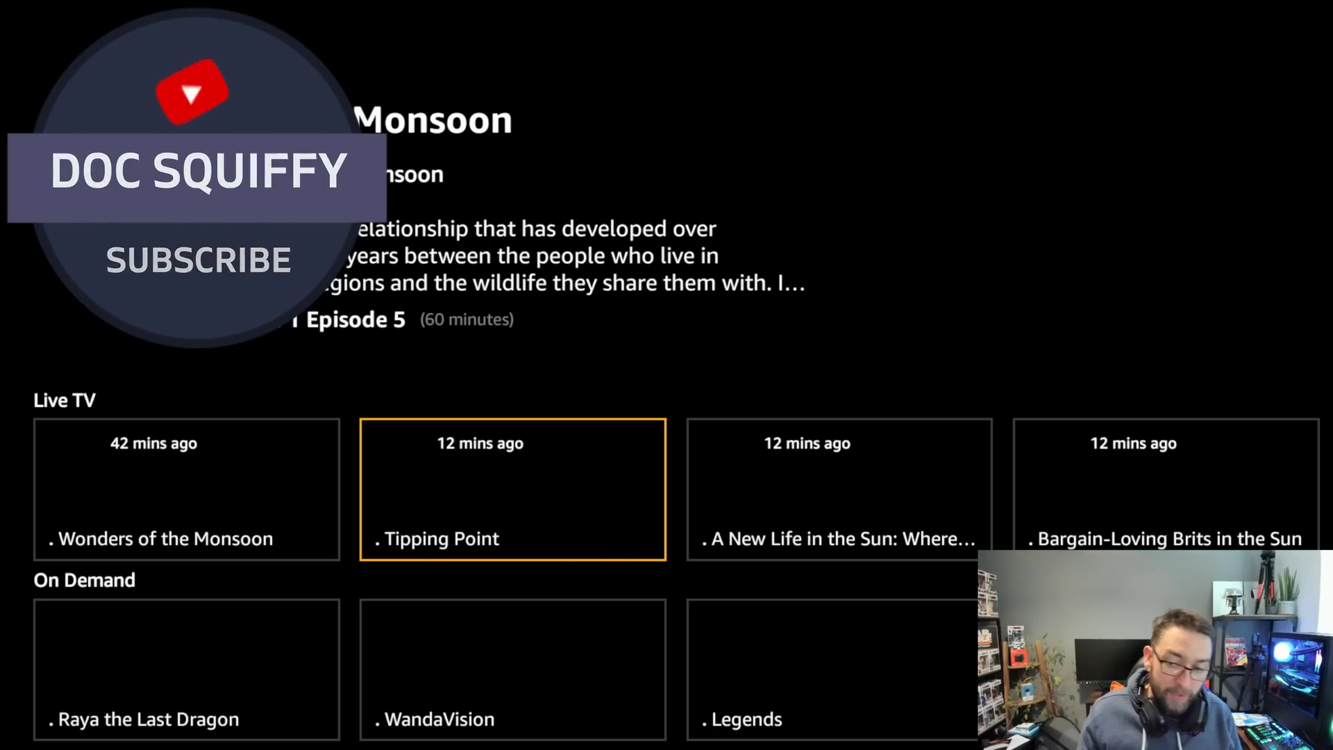
key(Right)
key(Right)
key(Right)
key(Right)
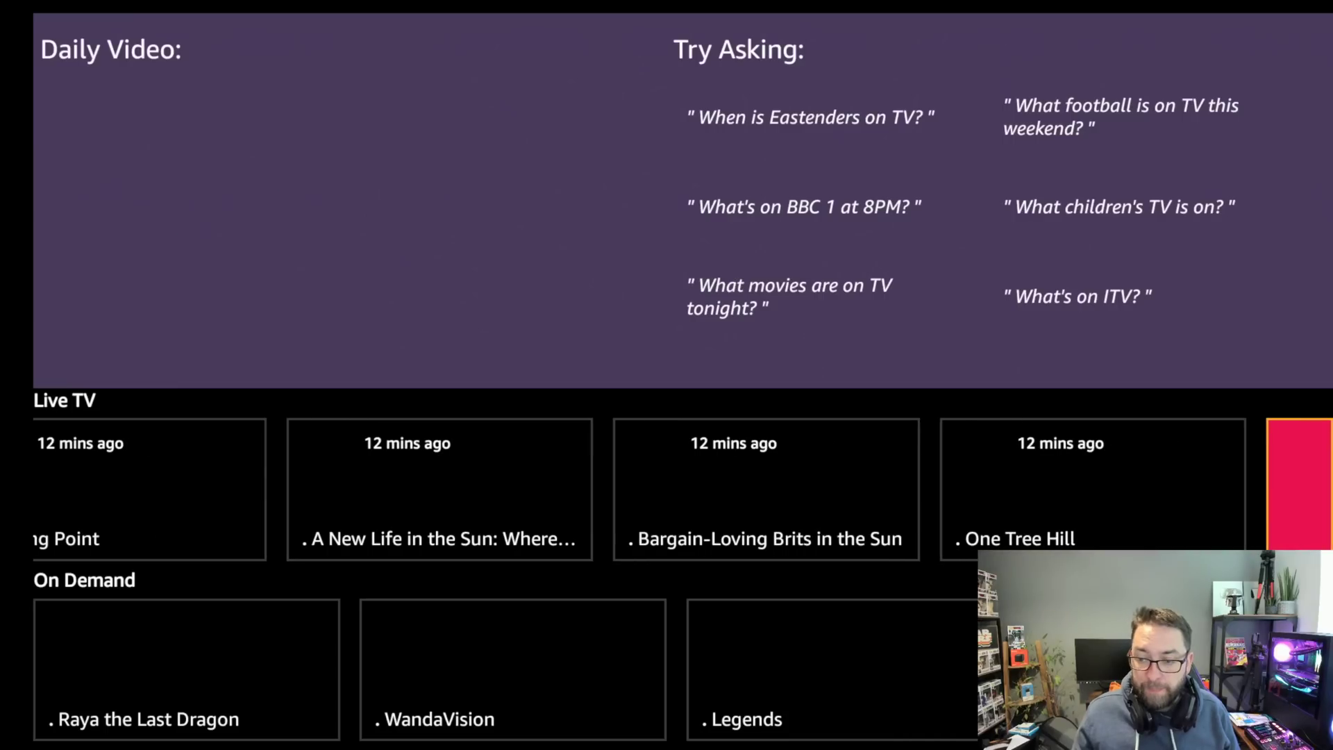
key(Left)
key(Right)
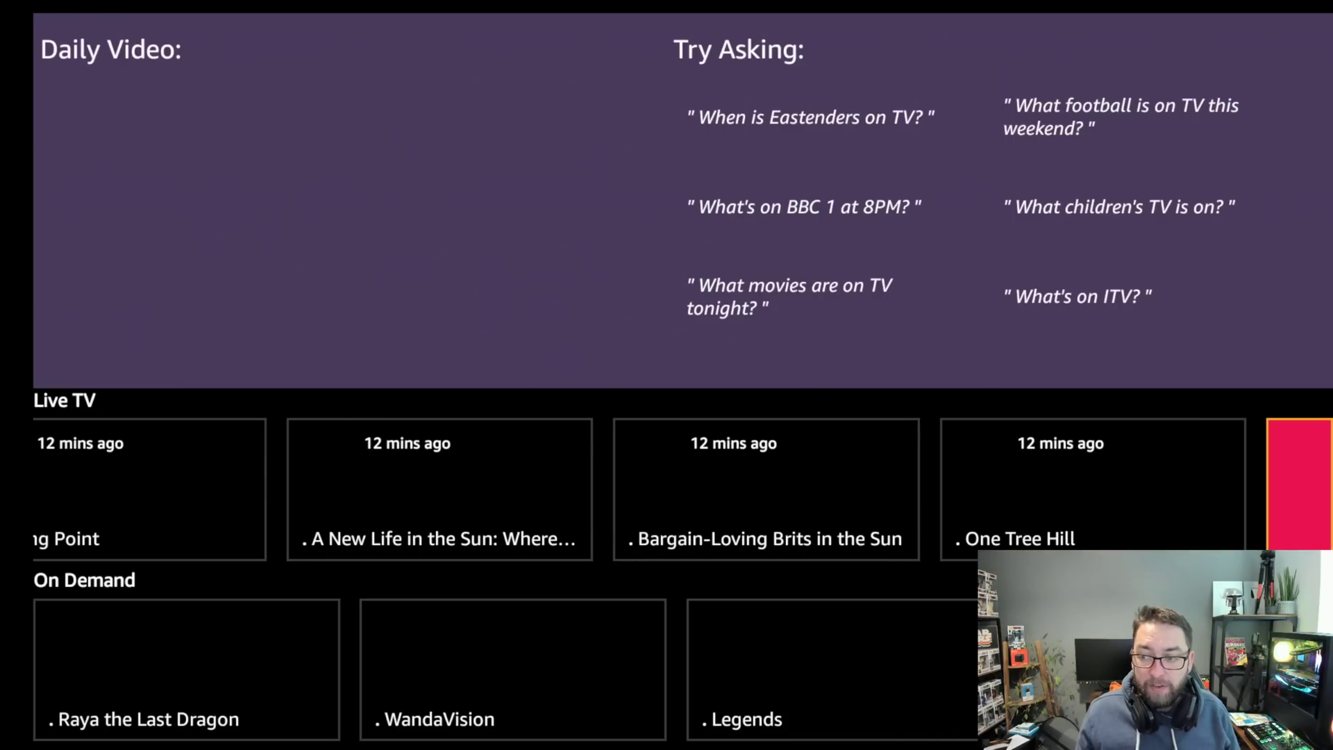
key(Left)
key(Left)
key(Left)
key(Left)
key(Left)
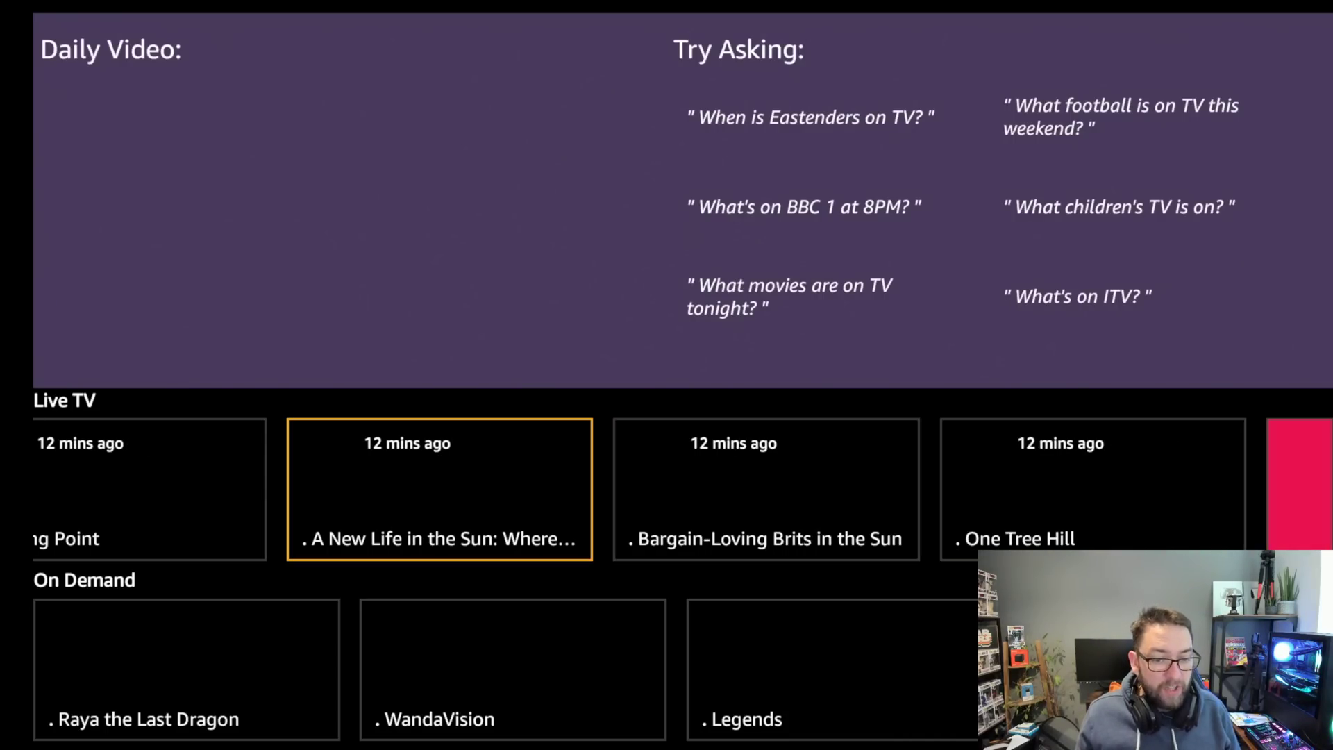
key(Down)
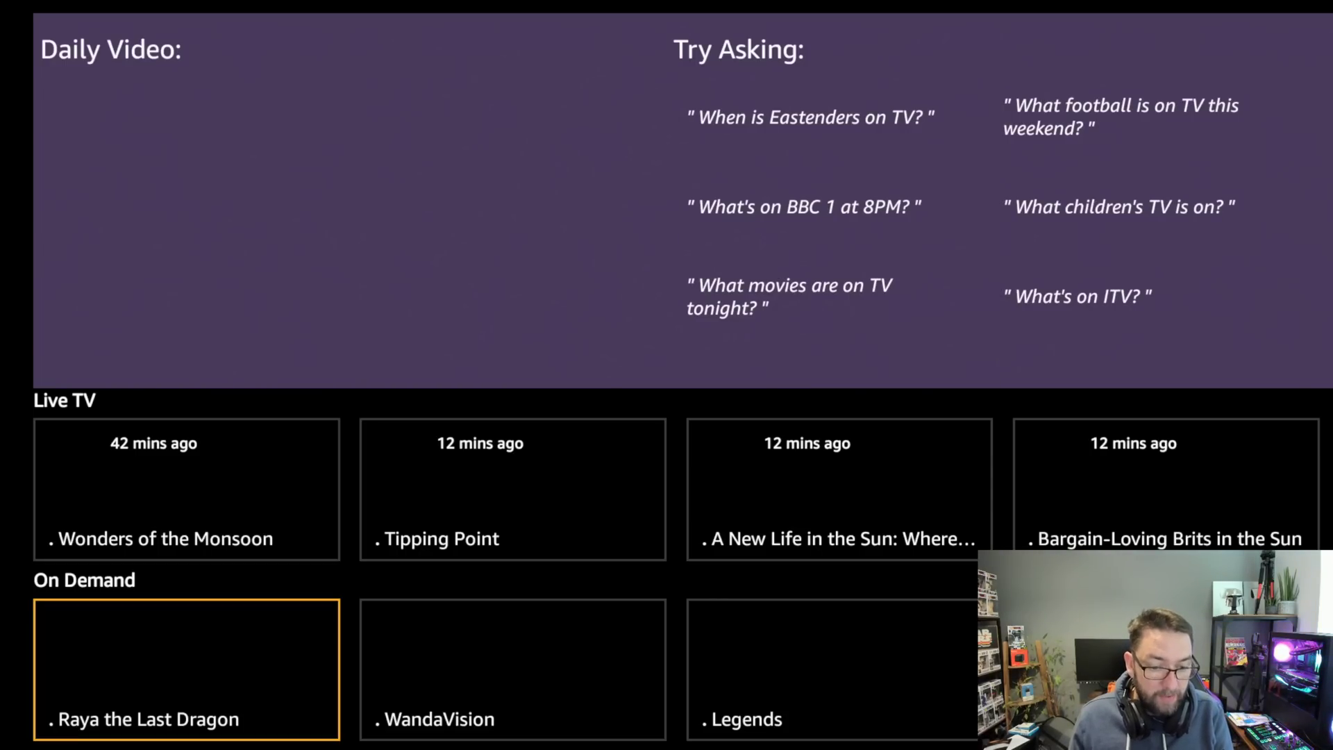
key(Right)
key(Right)
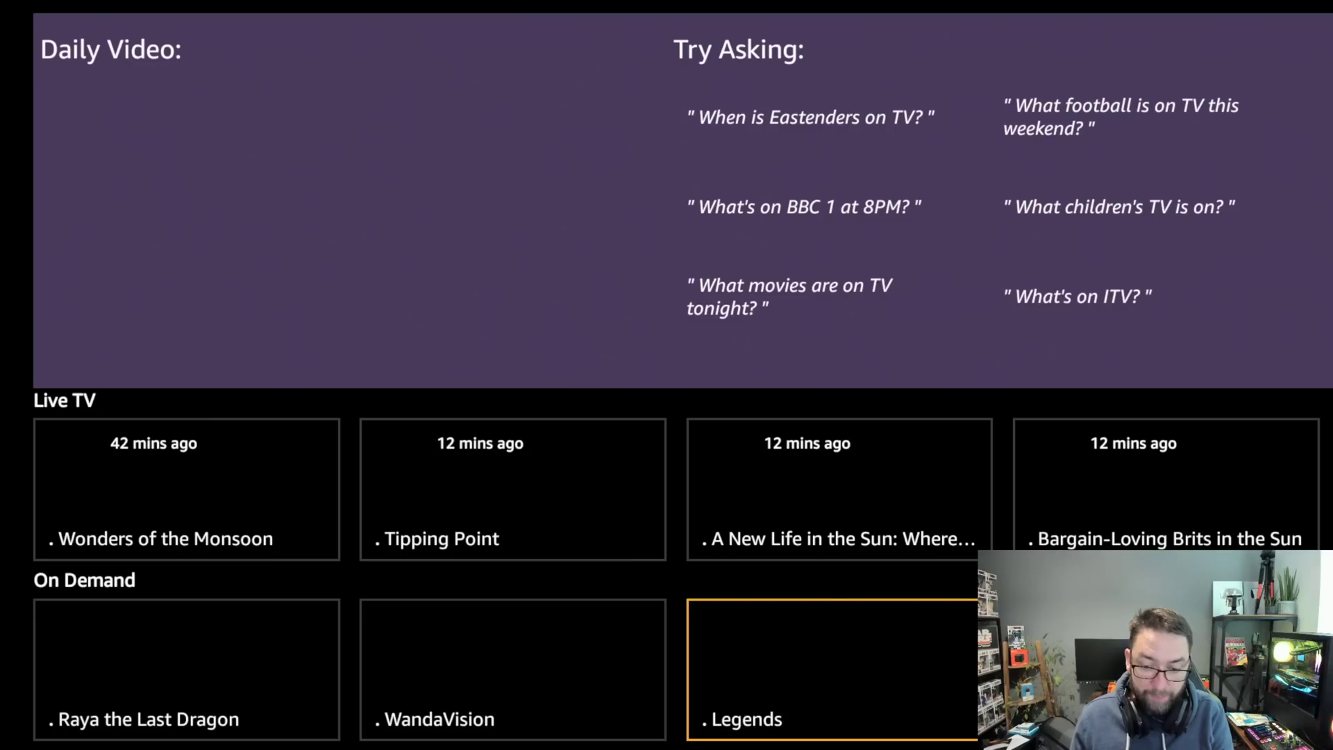
key(Right)
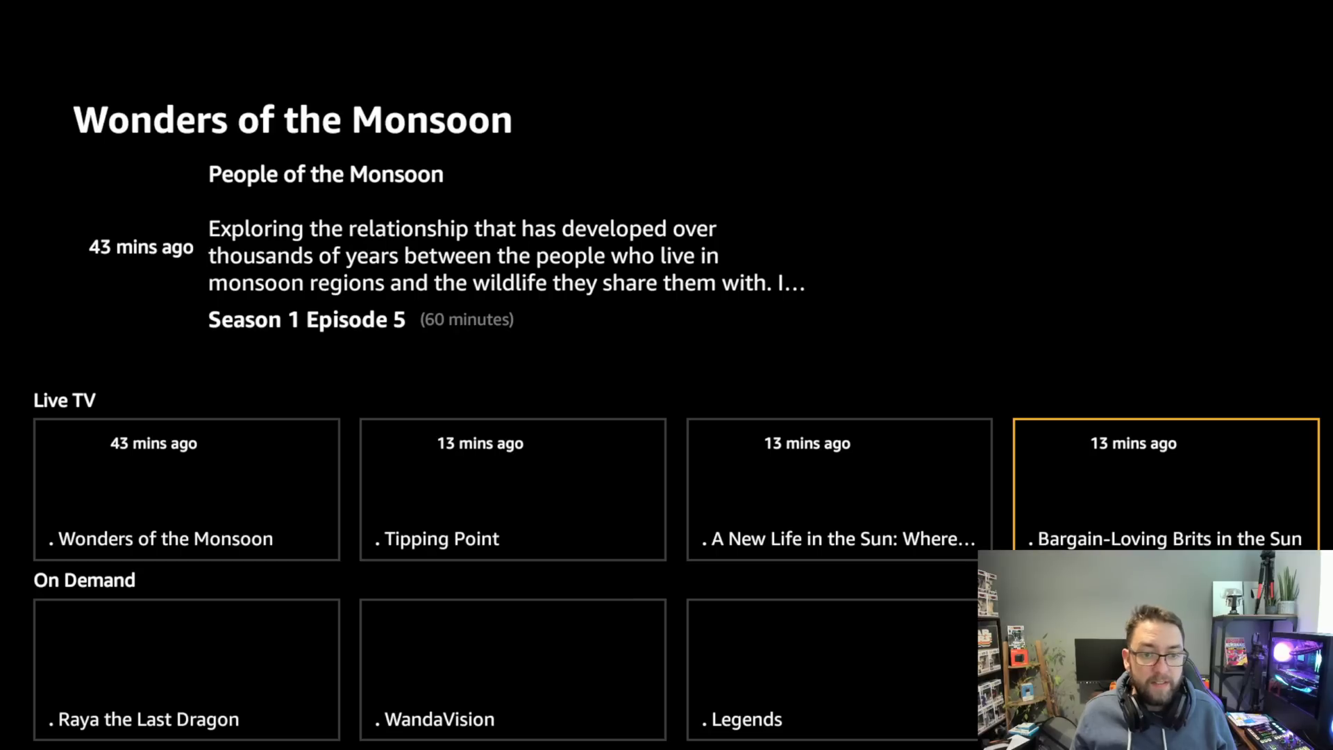
- Move to the end of the Live TV row, then exit to the Home screen
key(Right)
key(Right)
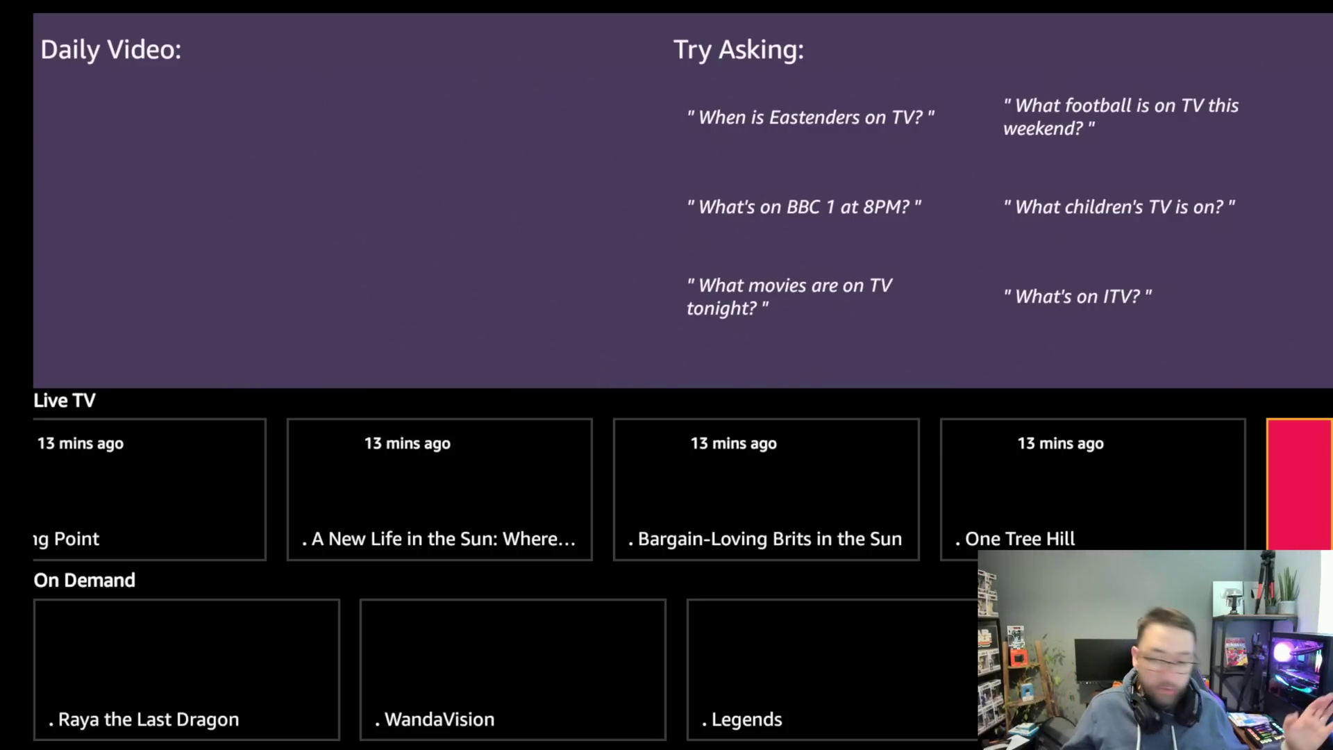
key(Home)
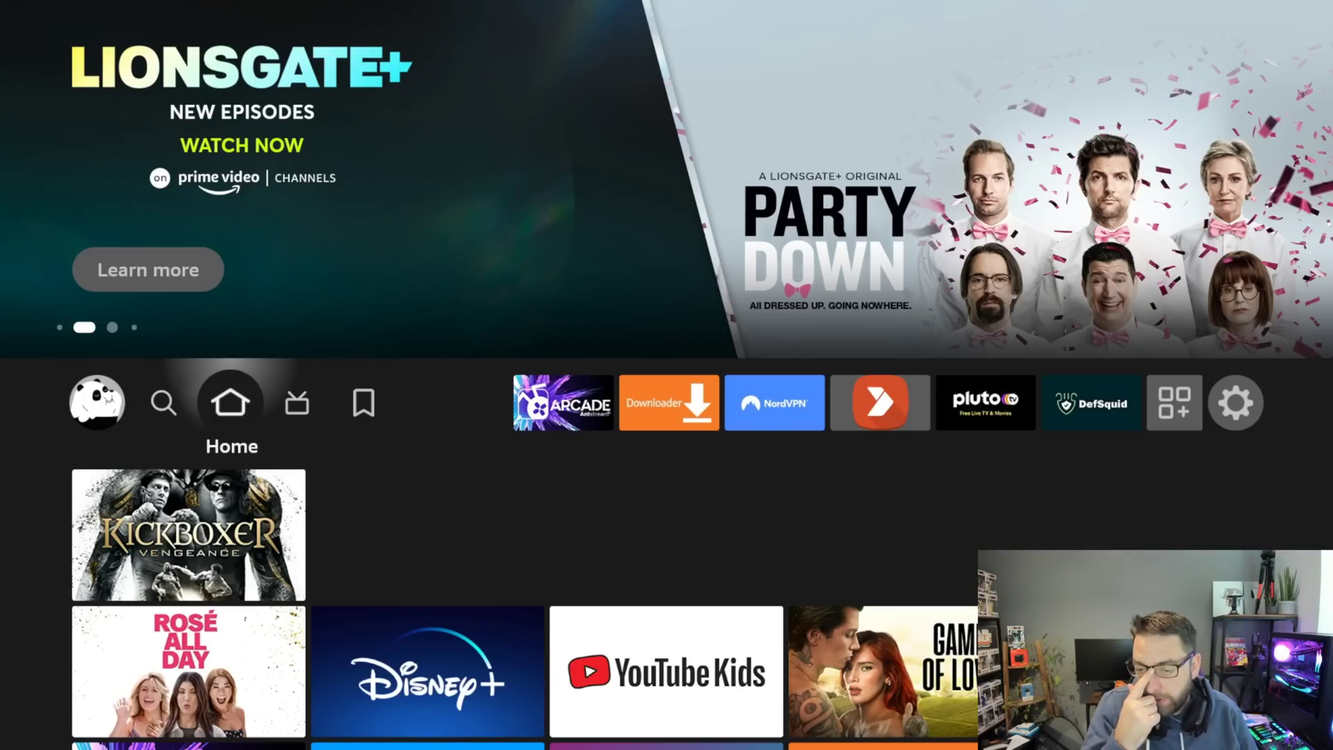
- Go to Settings > Applications and highlight Manage Installed Applications
key(Right)
key(Right)
key(Right)
key(Right)
key(Right)
key(Right)
key(Right)
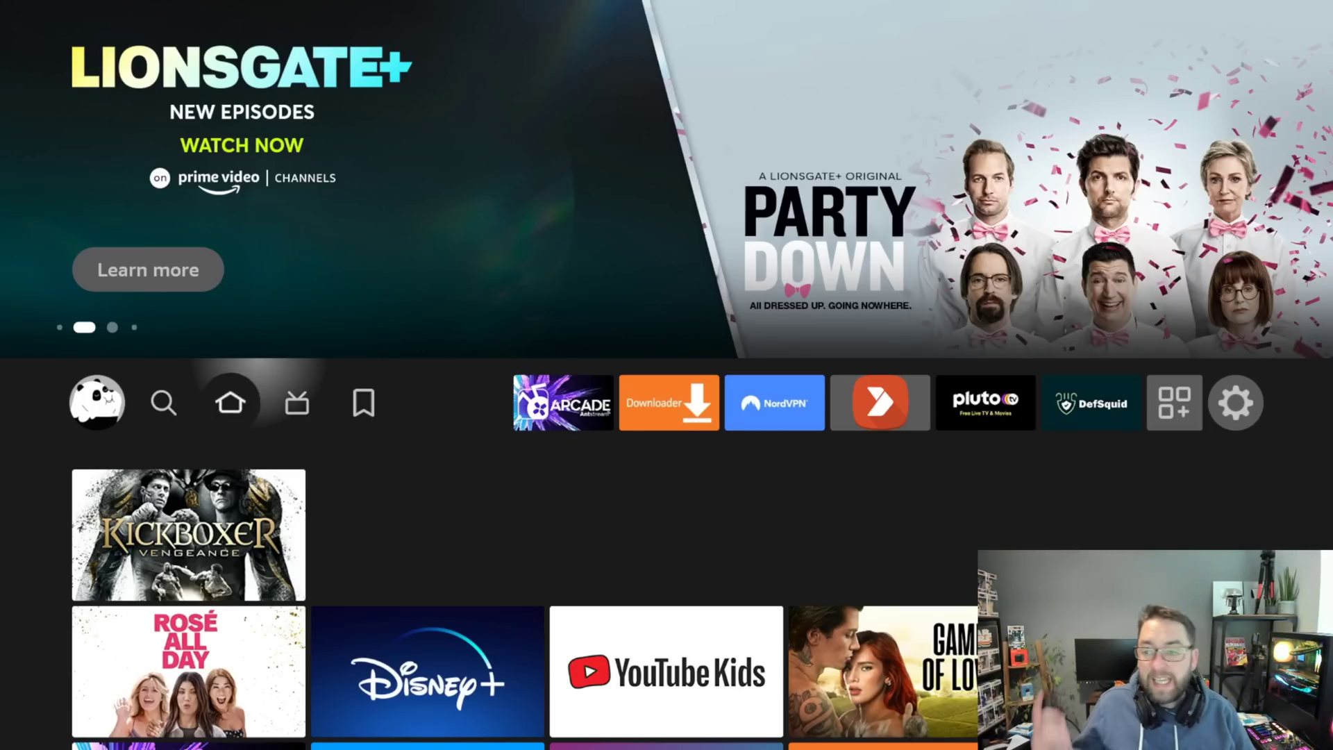
key(Right)
key(Right)
key(Right)
key(Down)
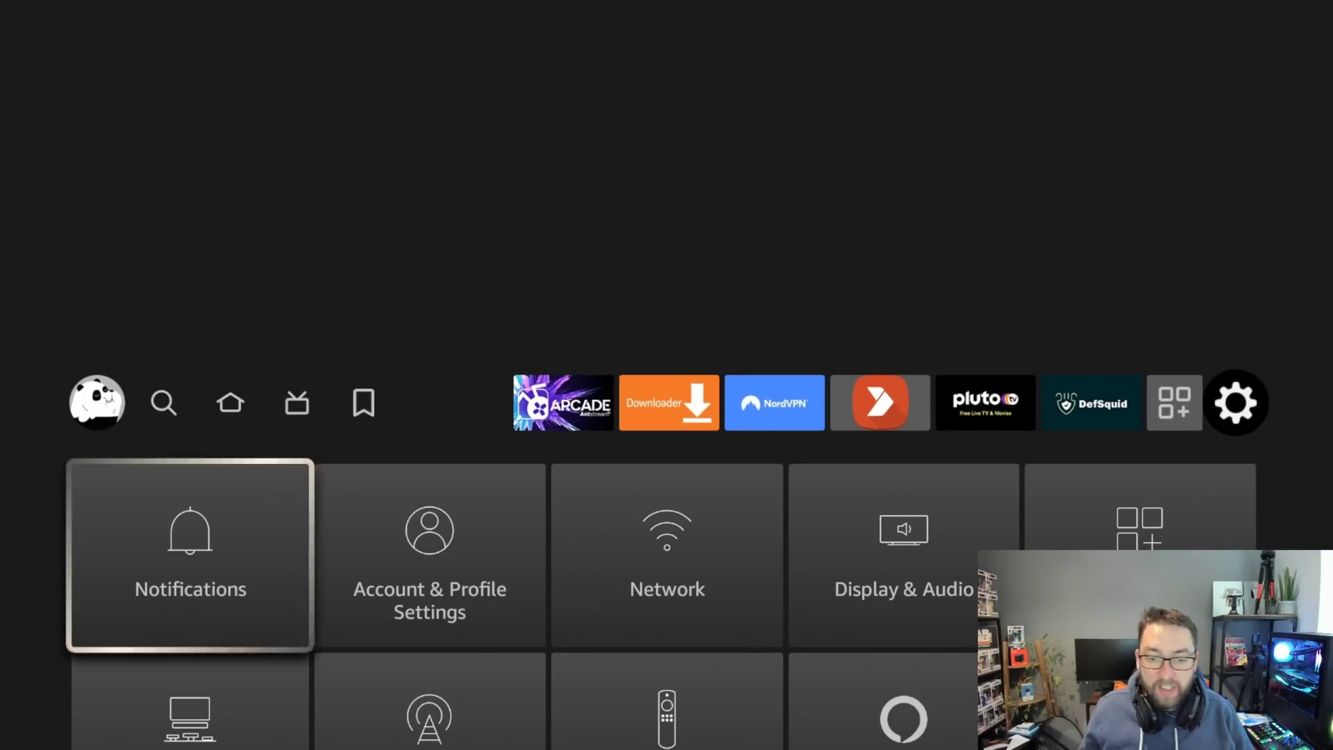
key(Down)
key(Right)
key(Right)
key(Up)
key(Right)
key(Right)
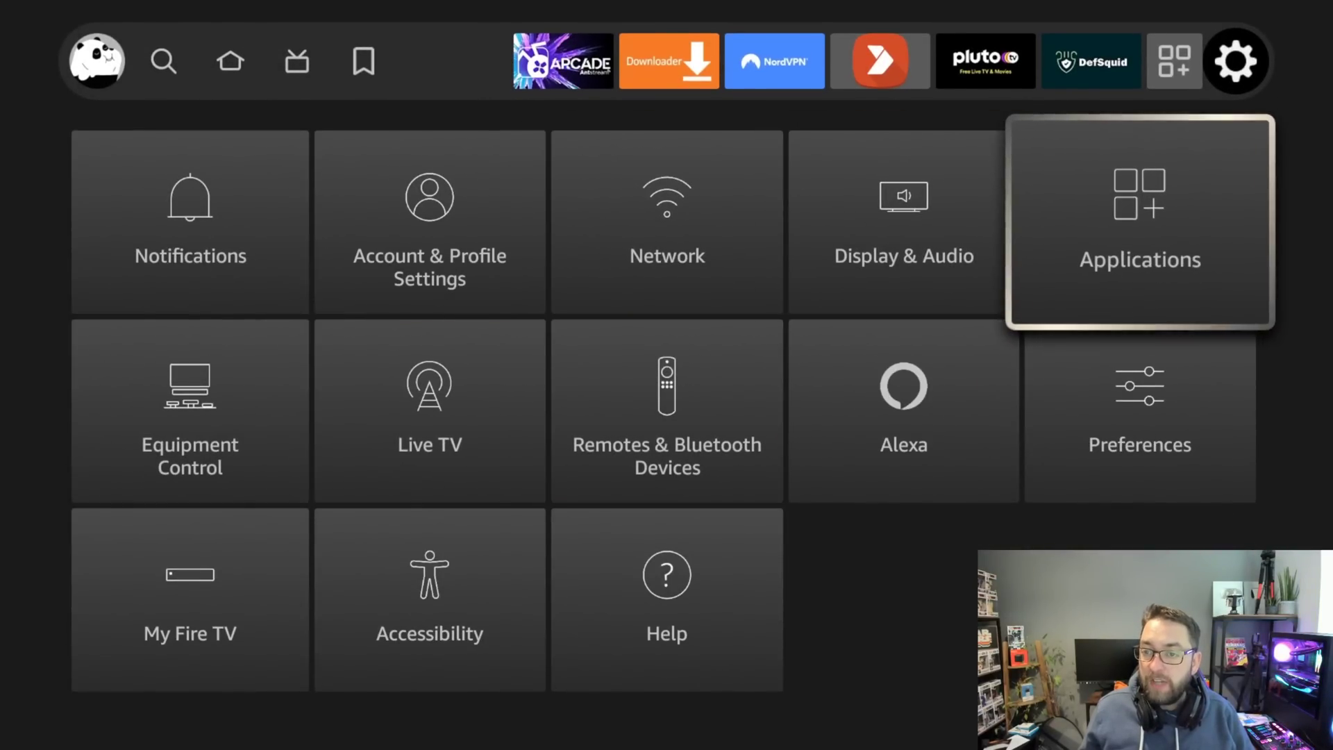
key(Return)
key(Down)
key(Down)
key(Down)
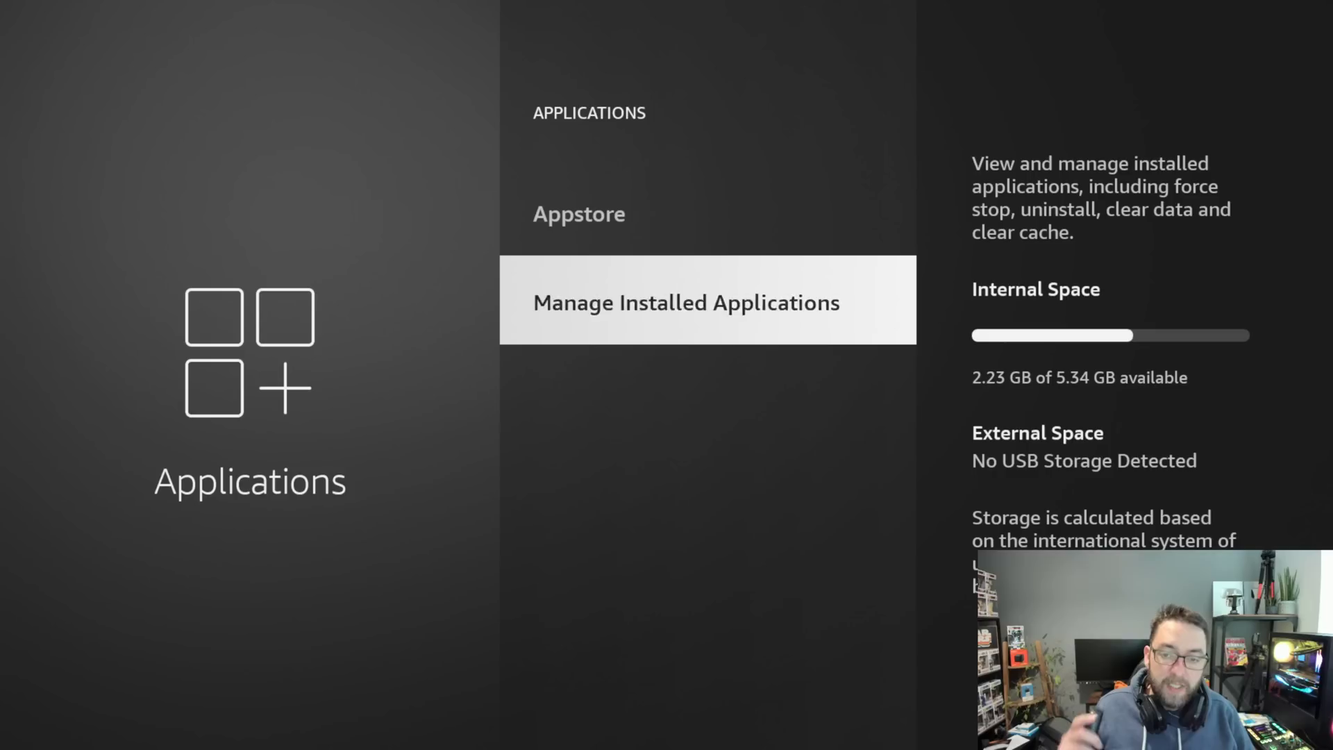
- Sort the installed applications list by Recency
key(Return)
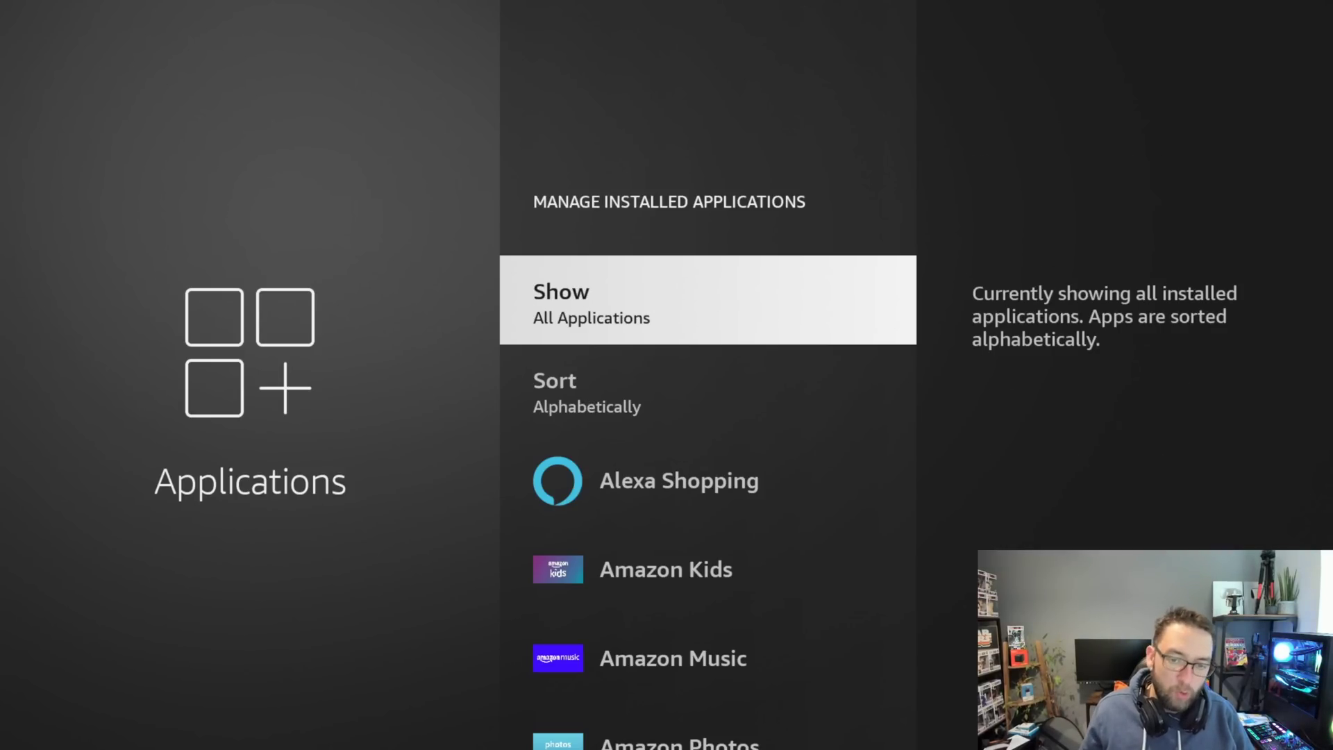
key(Down)
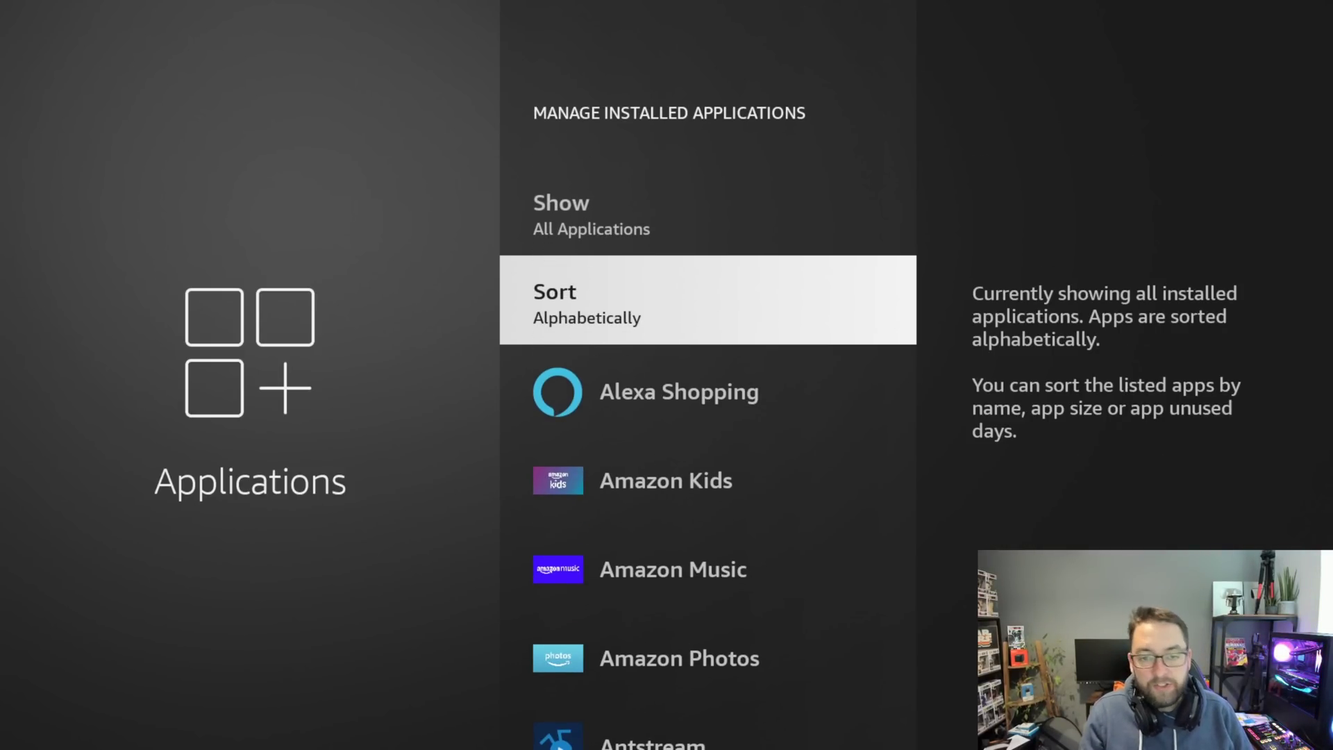
key(Return)
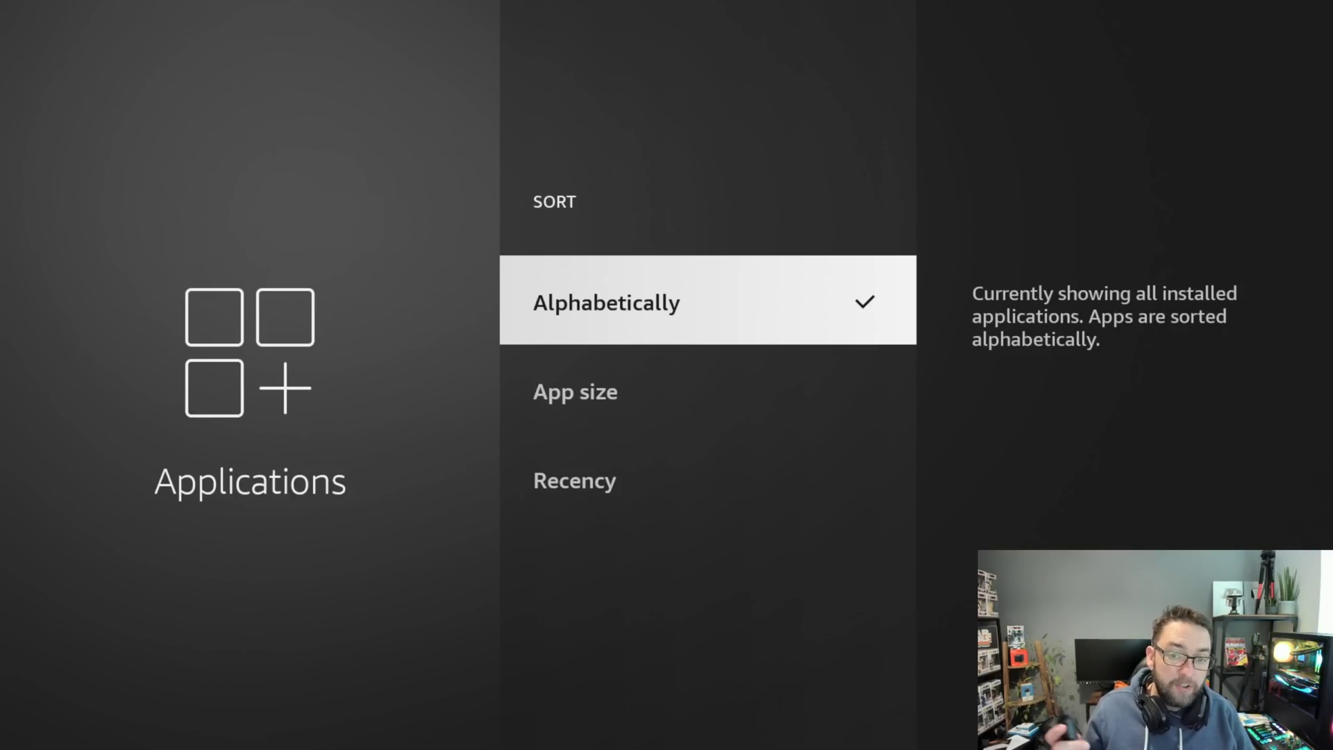
key(Down)
key(Down)
key(Return)
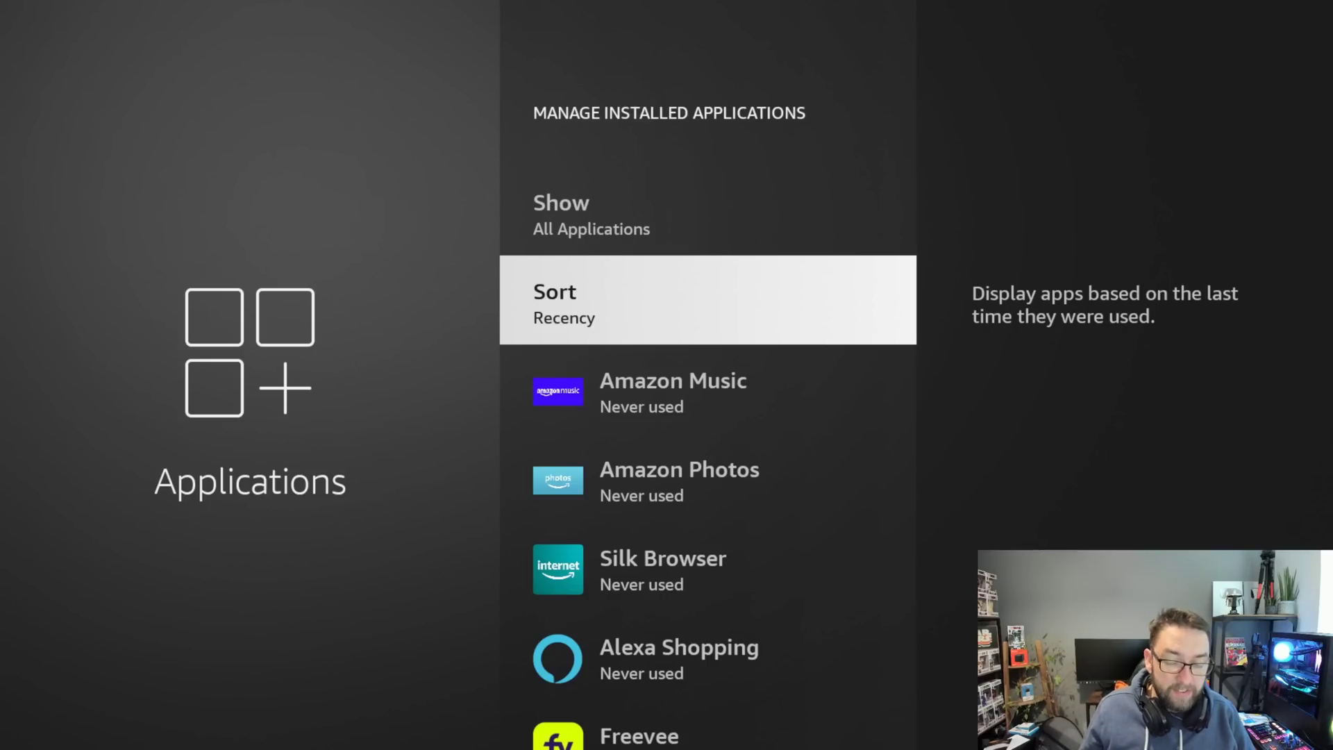
- Review the recency-sorted apps from Freevee back up to Amazon Photos, then go Home
key(Down)
key(Down)
key(Down)
key(Down)
key(Down)
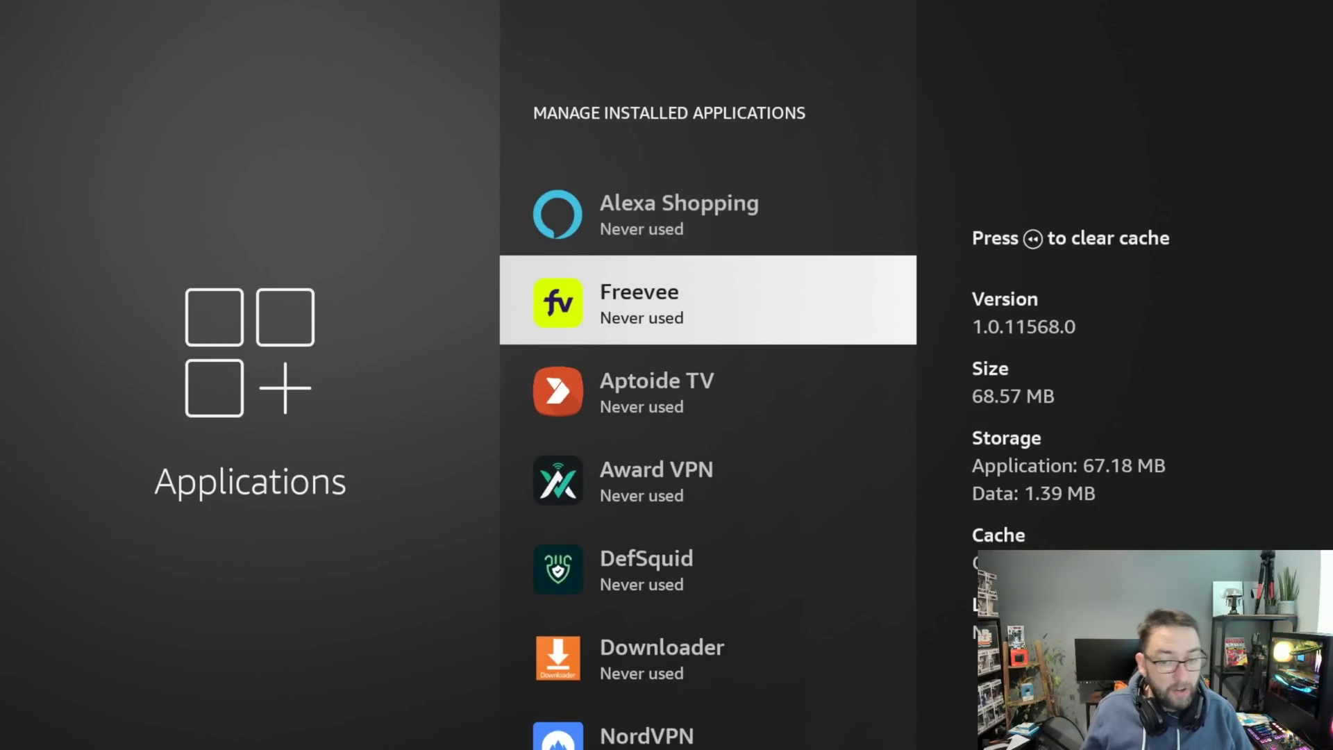
key(Down)
key(Down)
key(Down)
key(Up)
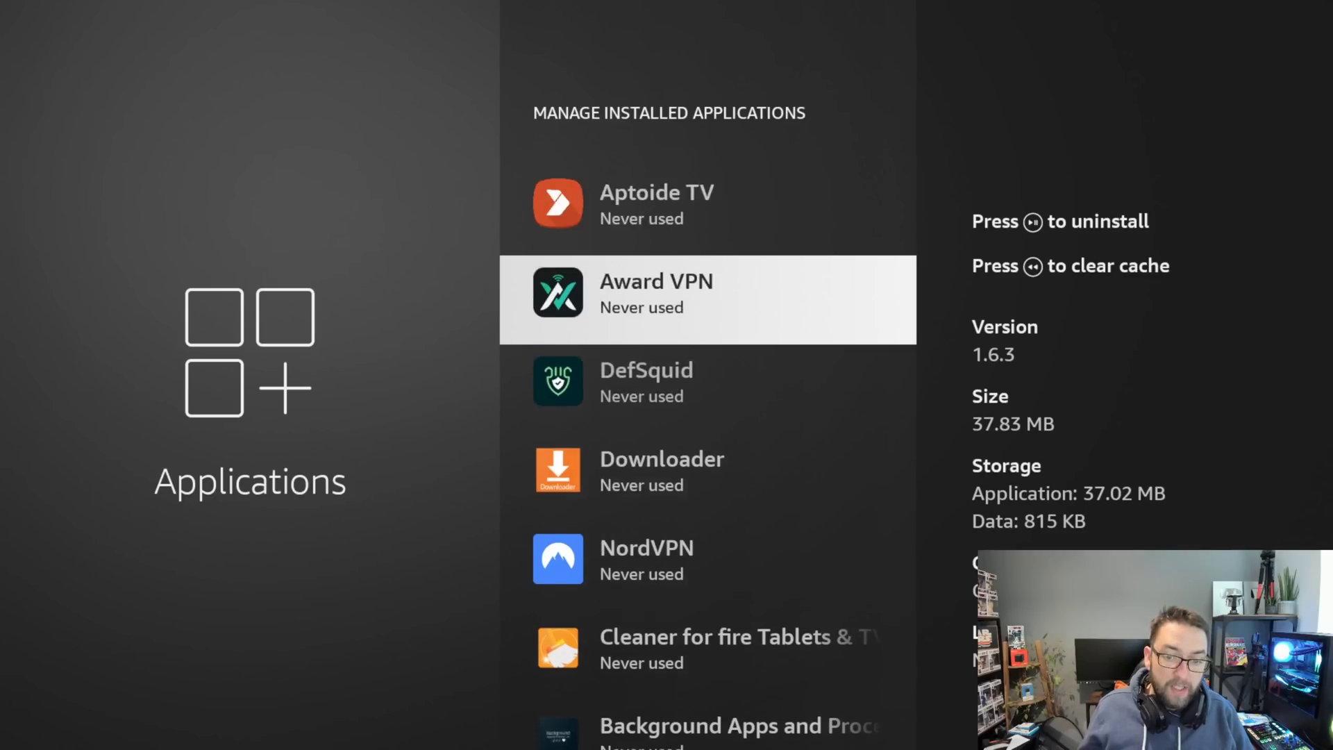
key(Up)
key(Up)
key(Up)
key(Up)
key(Up)
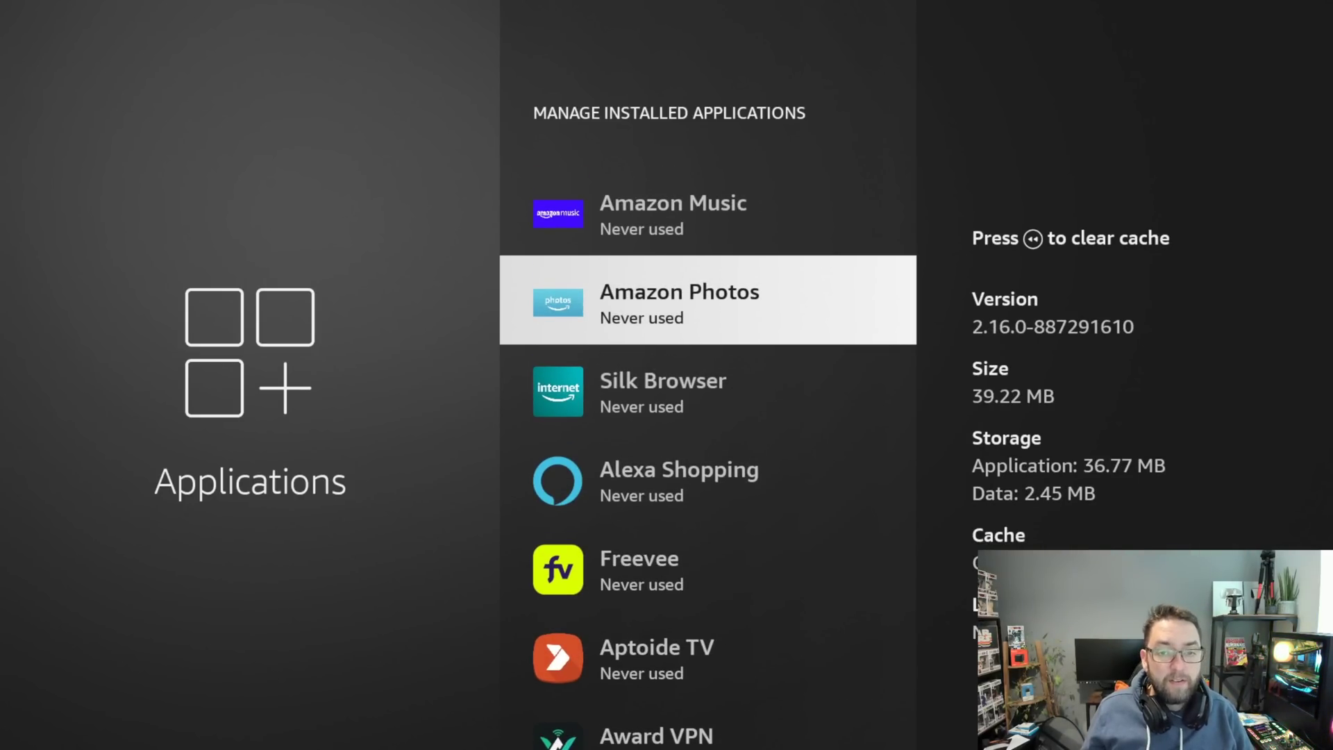
key(Home)
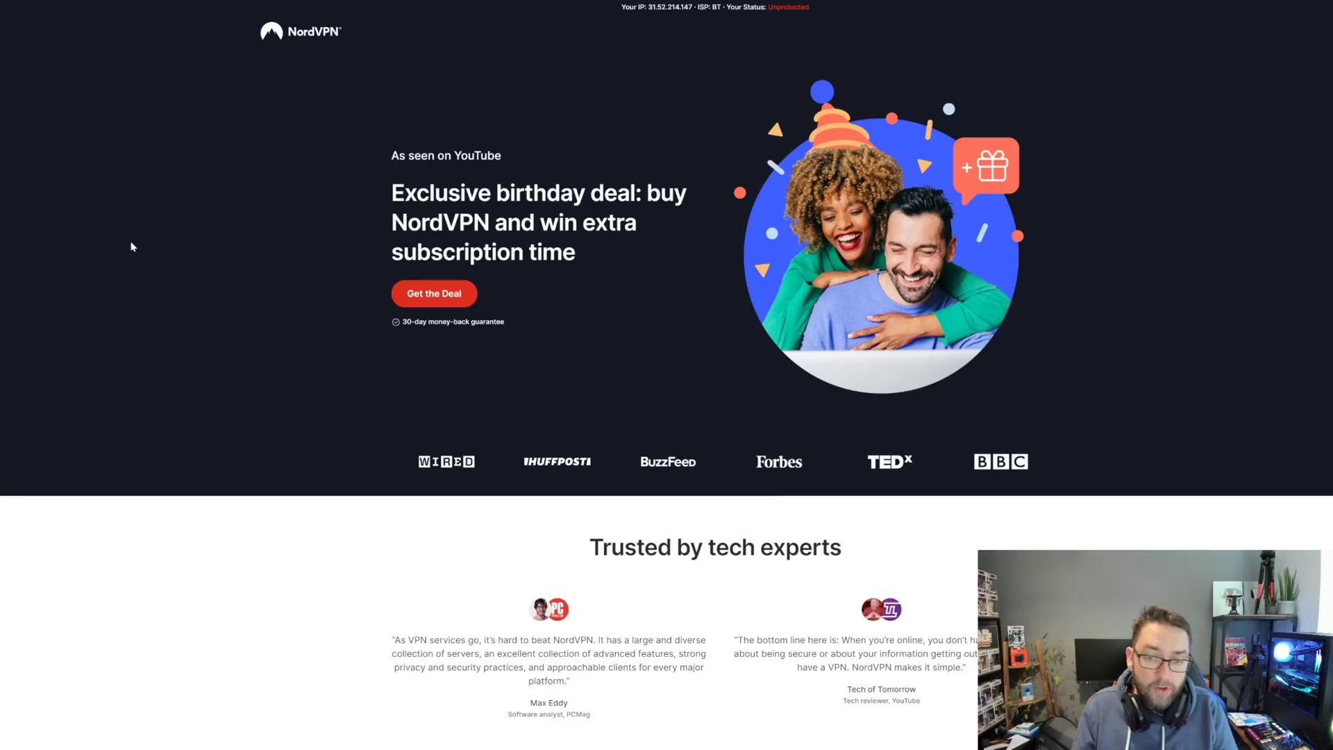
- Open the NordVPN birthday deal pricing with the 'Get the Deal' button
click(431, 294)
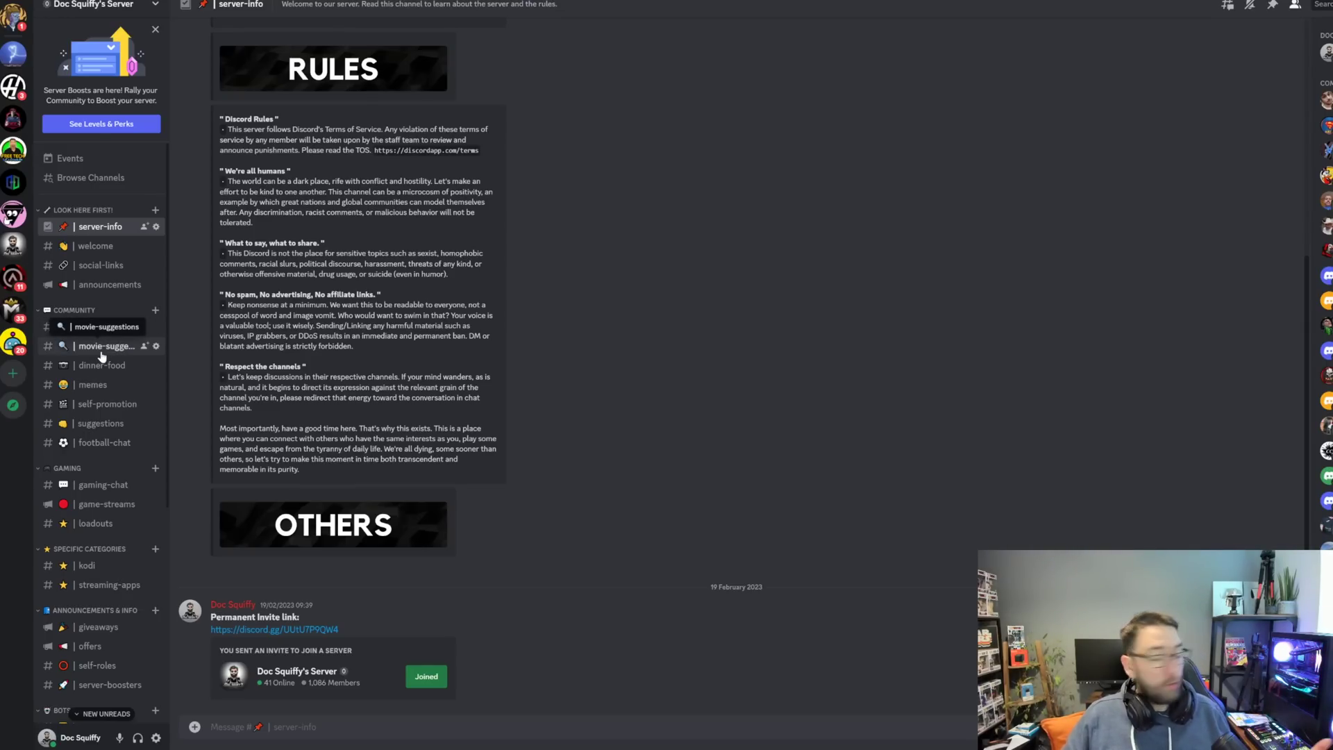
scroll(102, 351, down, 2)
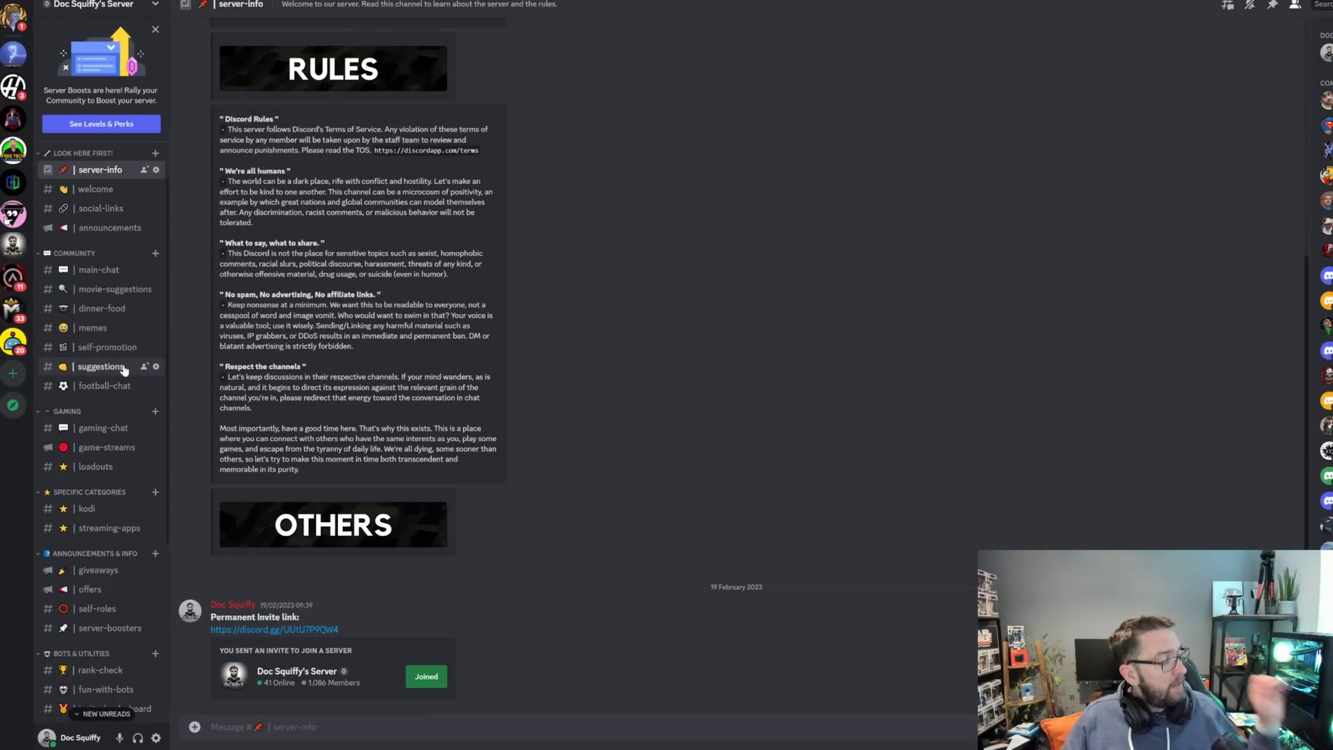
scroll(111, 391, down, 3)
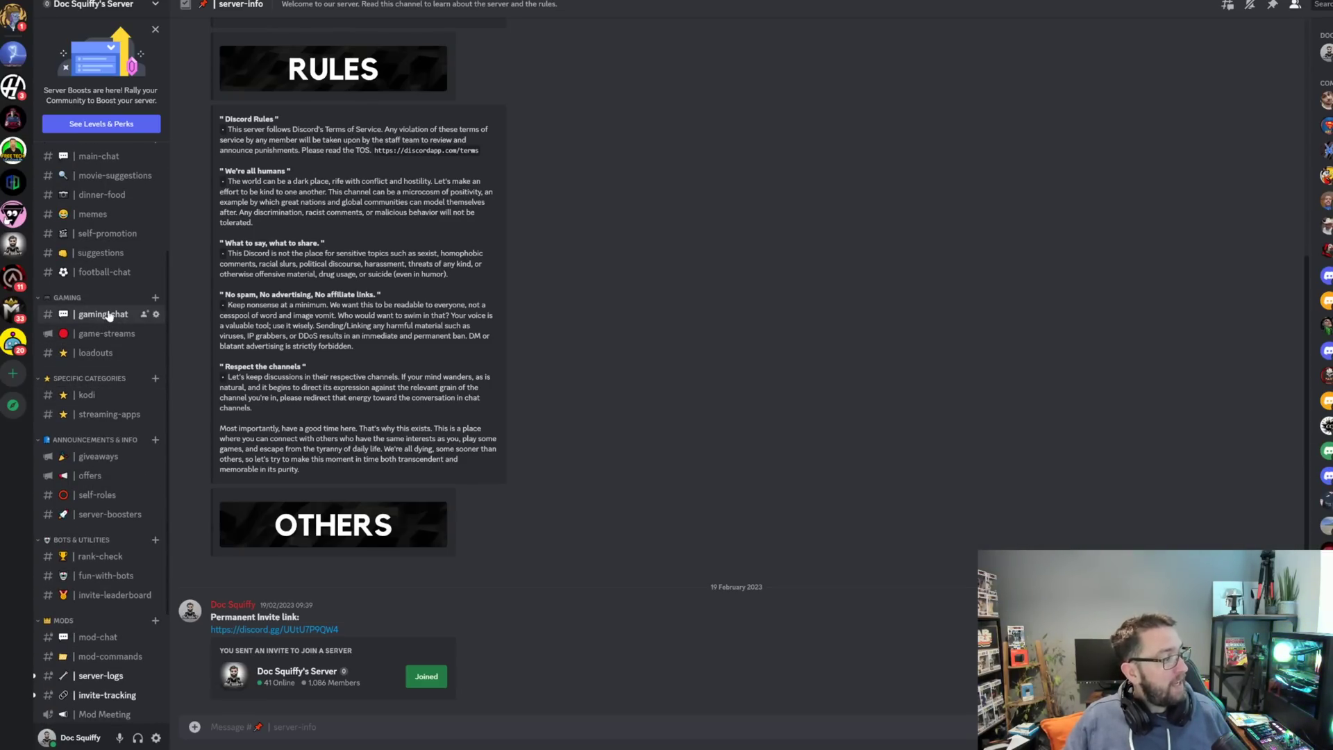
scroll(111, 430, down, 2)
scroll(111, 455, up, 6)
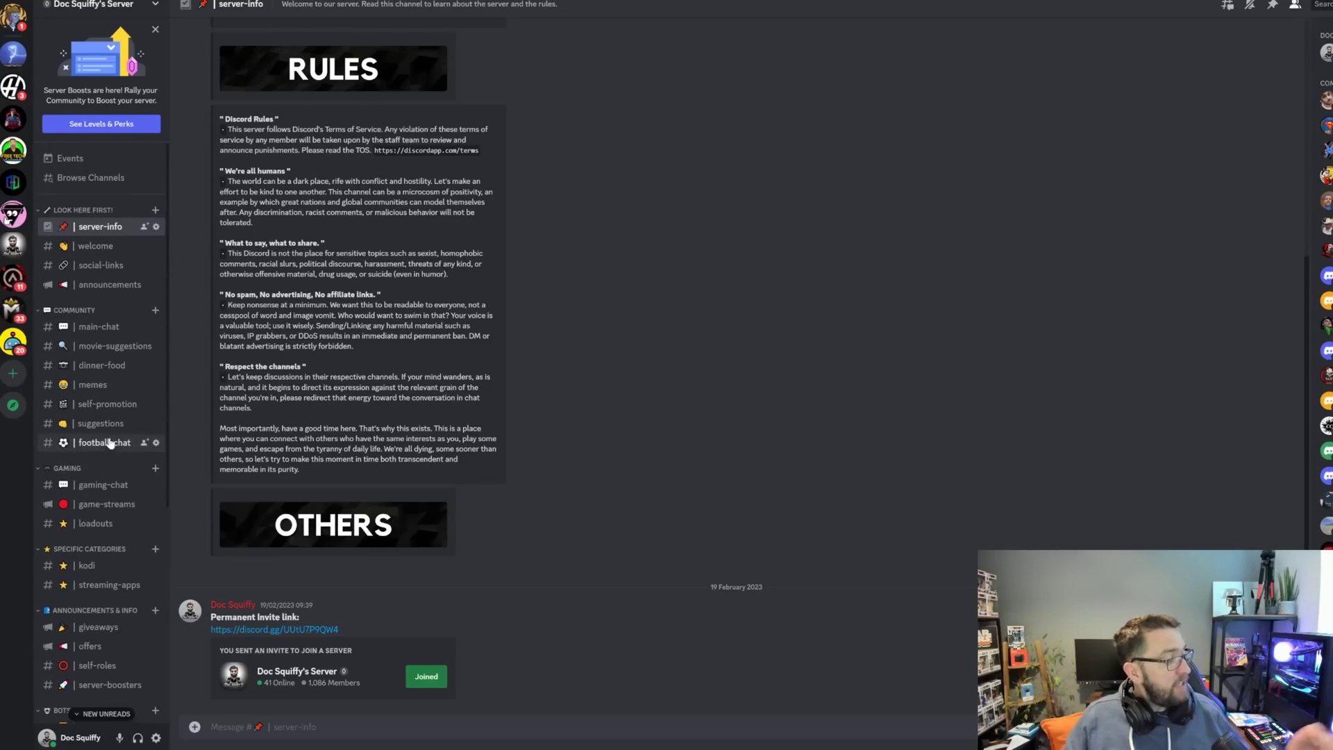